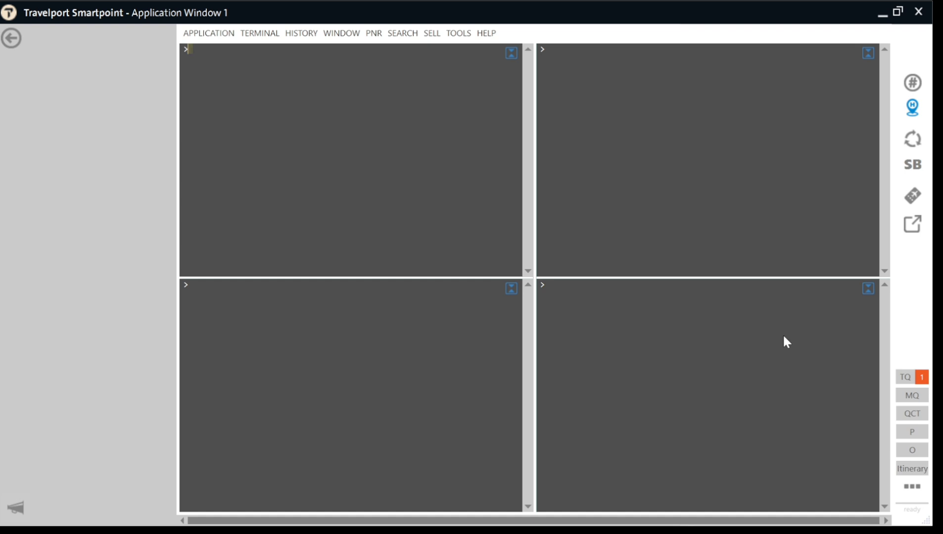
Switch to Gmail and highlight the business class fare under the flight details table in the flight option e-mail.
{"action": "key", "text": "alt+Tab"}
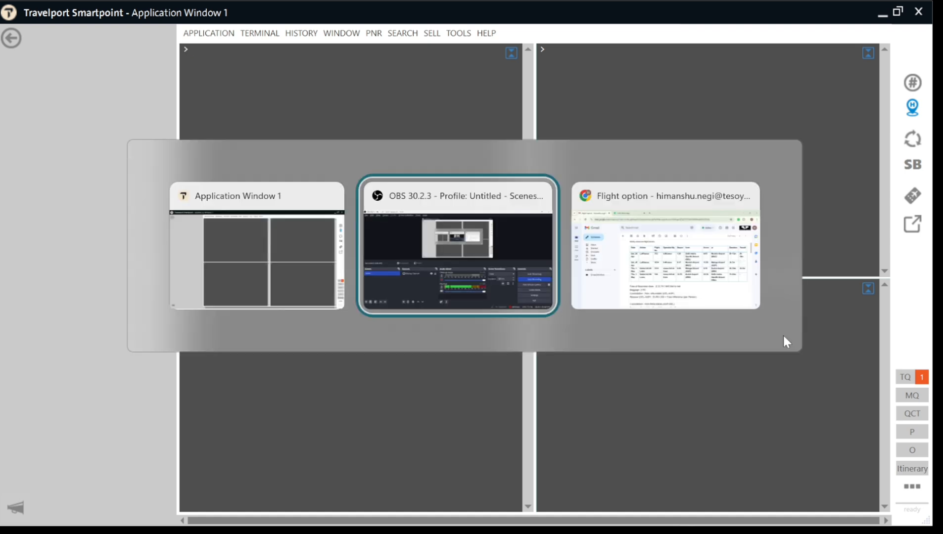
{"action": "key", "text": "alt+Tab"}
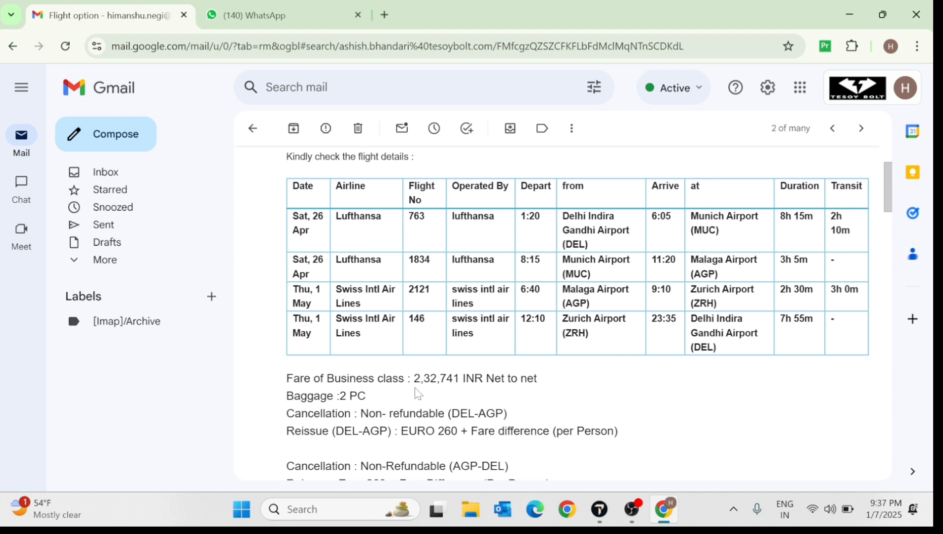
{"action": "left_click_drag", "start_coordinate": [413, 383], "coordinate": [485, 389]}
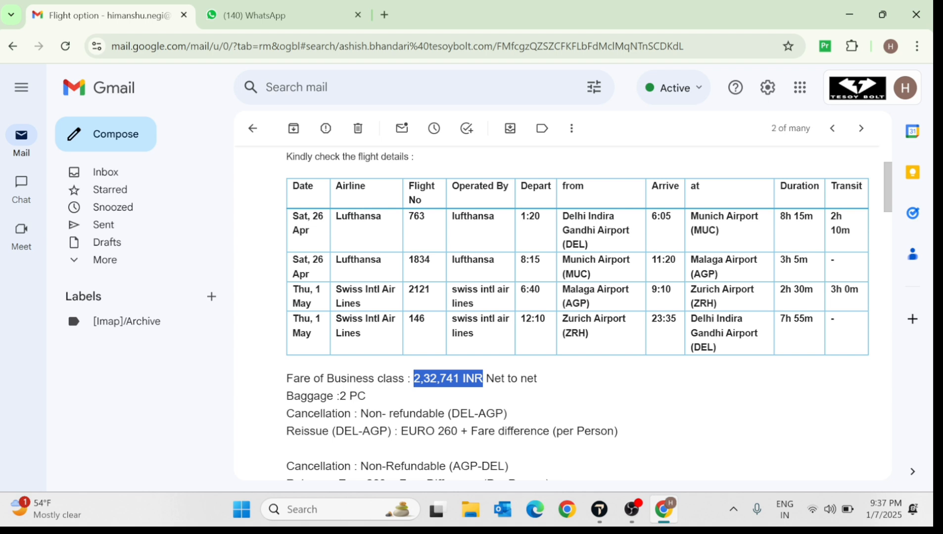
Switch to Travelport Smartpoint and request Lufthansa availability from Delhi to Malaga on 26 April with A26APRDELAGP*LH, checking the e-mail for details.
{"action": "key", "text": "alt+Tab"}
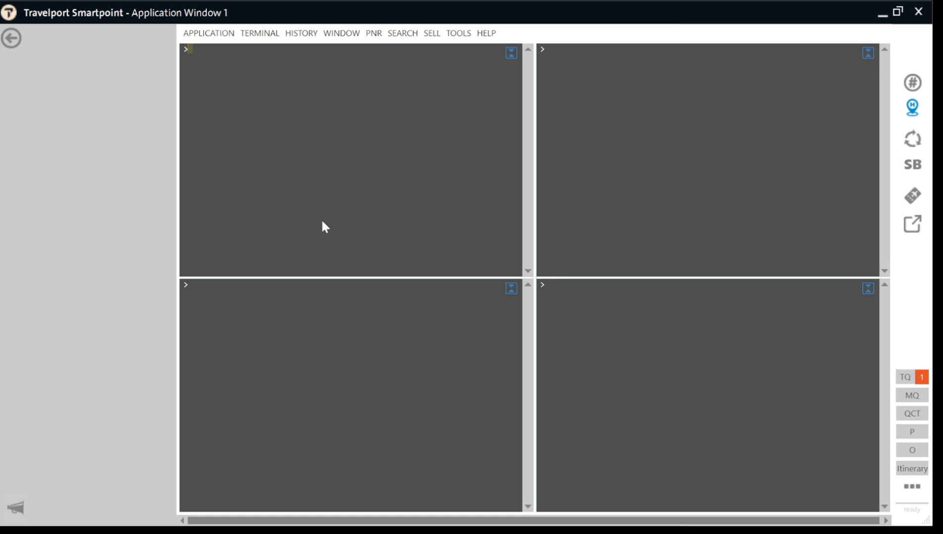
{"action": "type", "text": "A"}
{"action": "key", "text": "alt+Tab"}
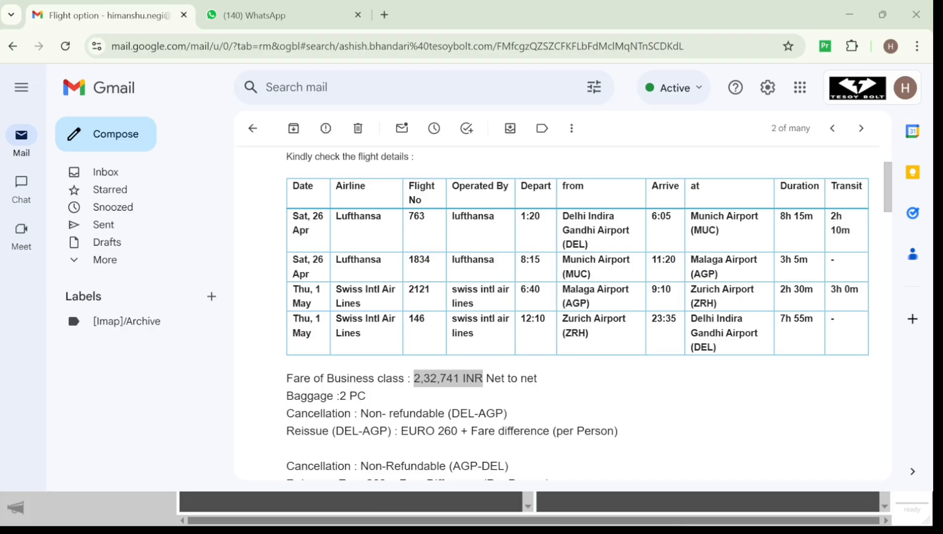
{"action": "key", "text": "alt+Tab"}
{"action": "type", "text": "26A"}
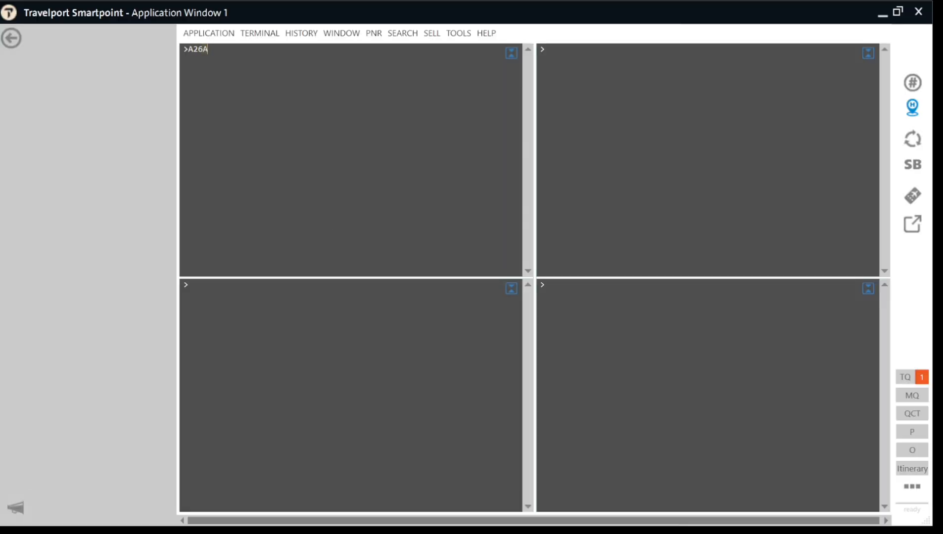
{"action": "type", "text": "PRDEL"}
{"action": "key", "text": "alt+Tab"}
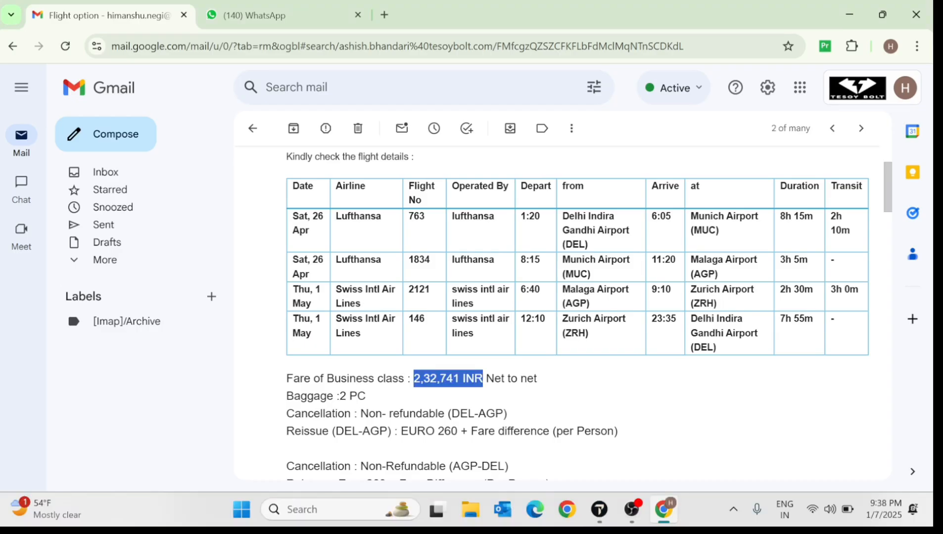
{"action": "key", "text": "alt+Tab"}
{"action": "type", "text": "AGP"}
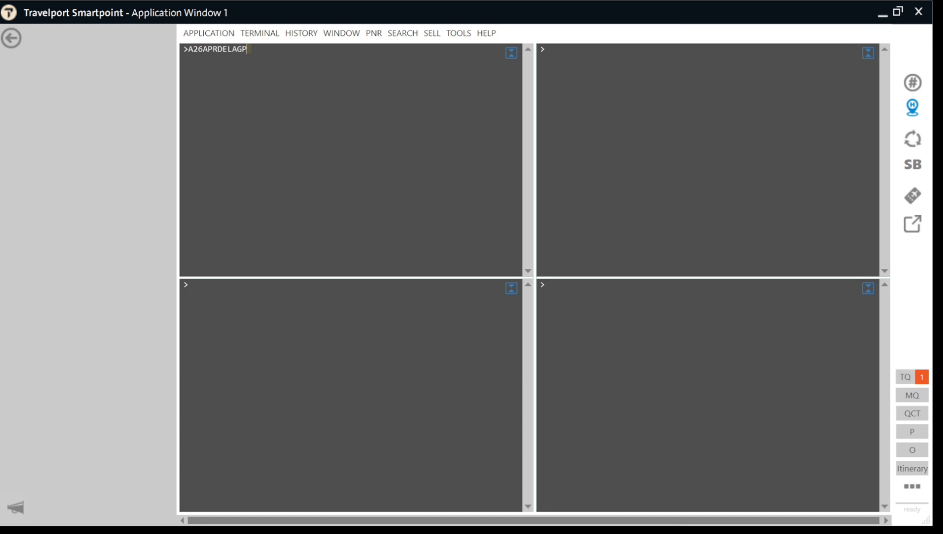
{"action": "type", "text": "*LH"}
{"action": "key", "text": "Return"}
Check the outbound flights against the e-mail and book one H class seat on the LH 763 and LH 1834 connection.
{"action": "key", "text": "alt+Tab"}
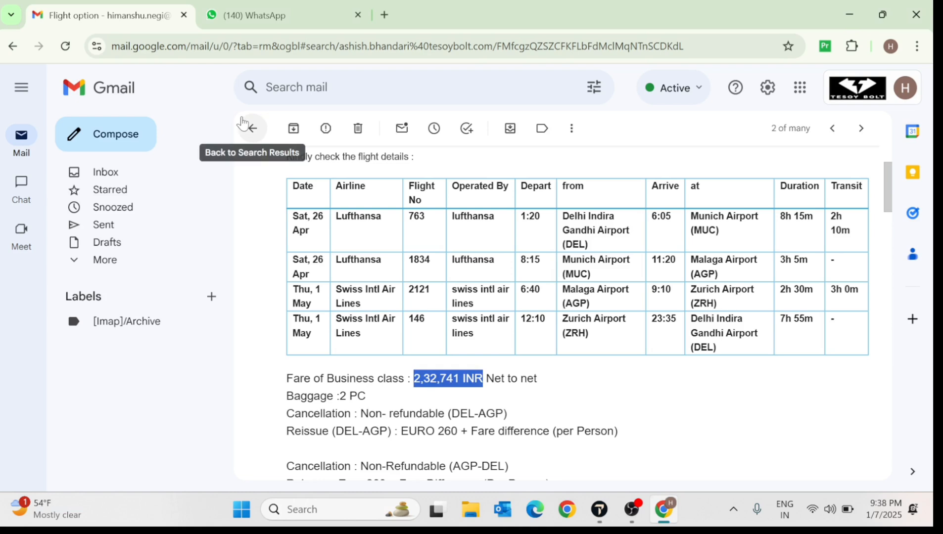
{"action": "key", "text": "alt+Tab"}
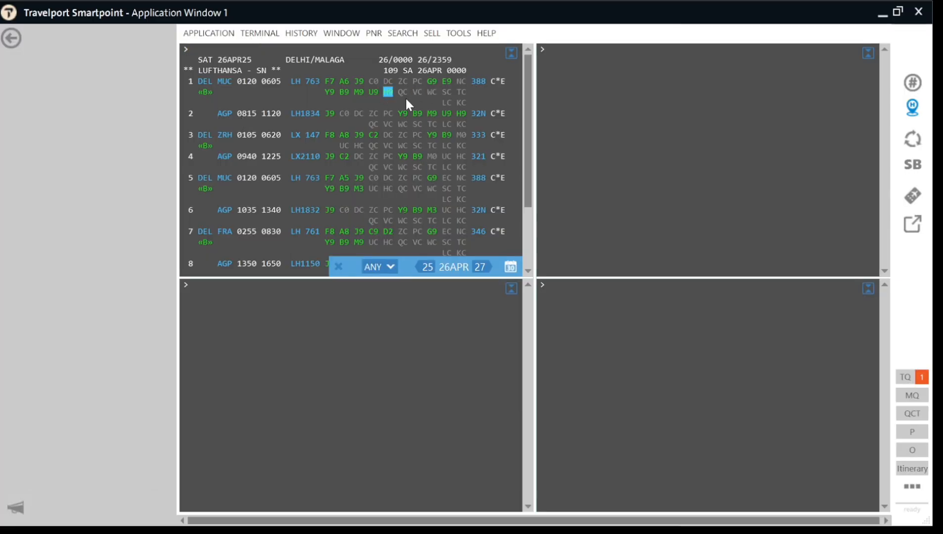
{"action": "left_click", "coordinate": [458, 112]}
{"action": "key", "text": "alt+Tab"}
{"action": "key", "text": "alt+Tab"}
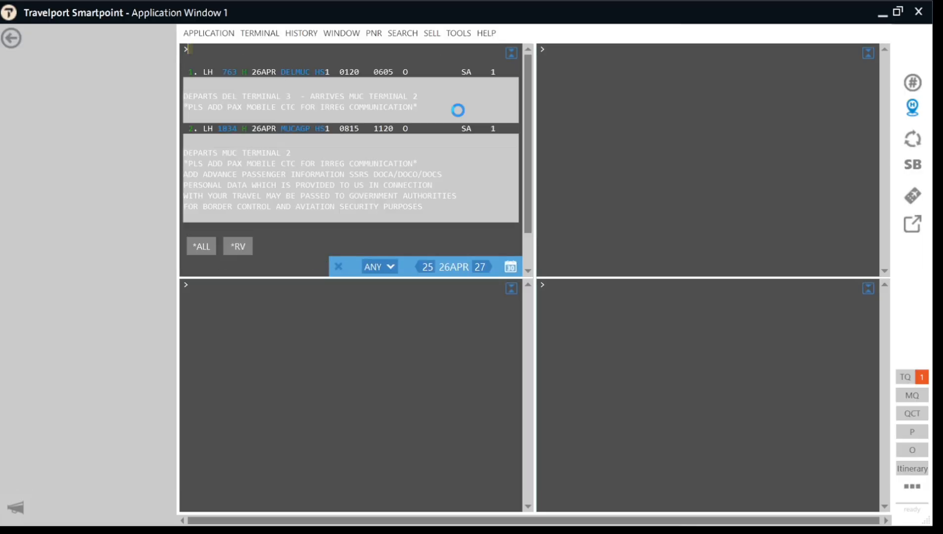
Check the return leg in the e-mail and request Swiss availability from Malaga to Delhi on 1 May with A01MAYAGPDEL*LX.
{"action": "key", "text": "alt+Tab"}
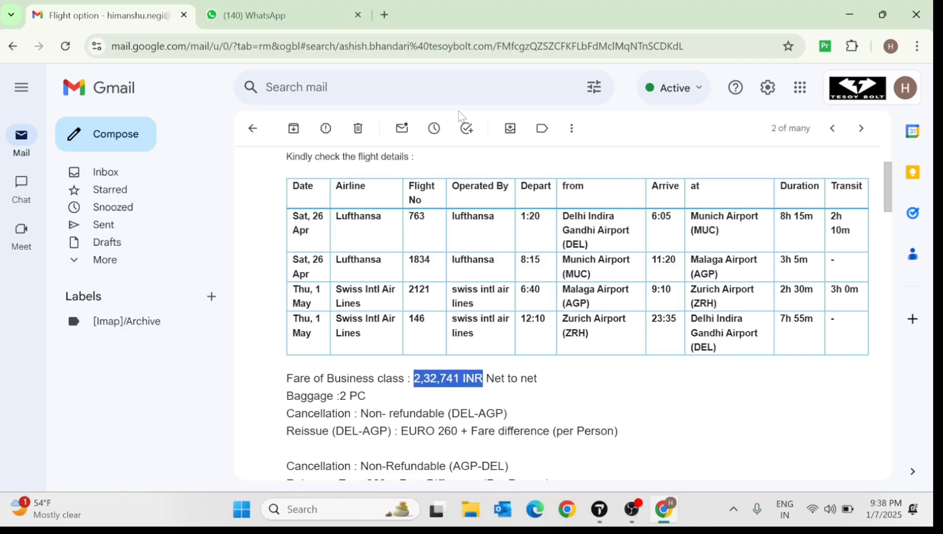
{"action": "key", "text": "alt+Tab"}
{"action": "type", "text": "A01M"}
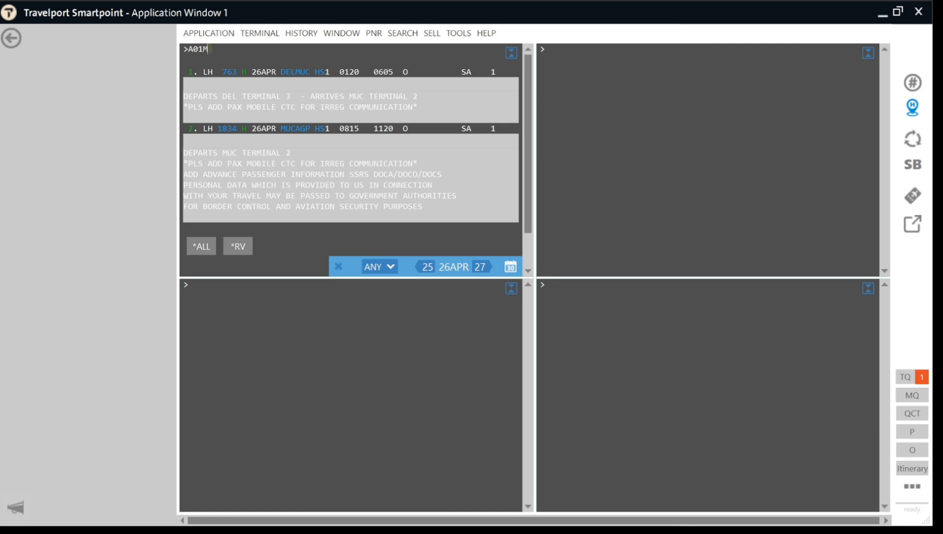
{"action": "type", "text": "AYAGPDEL*LX"}
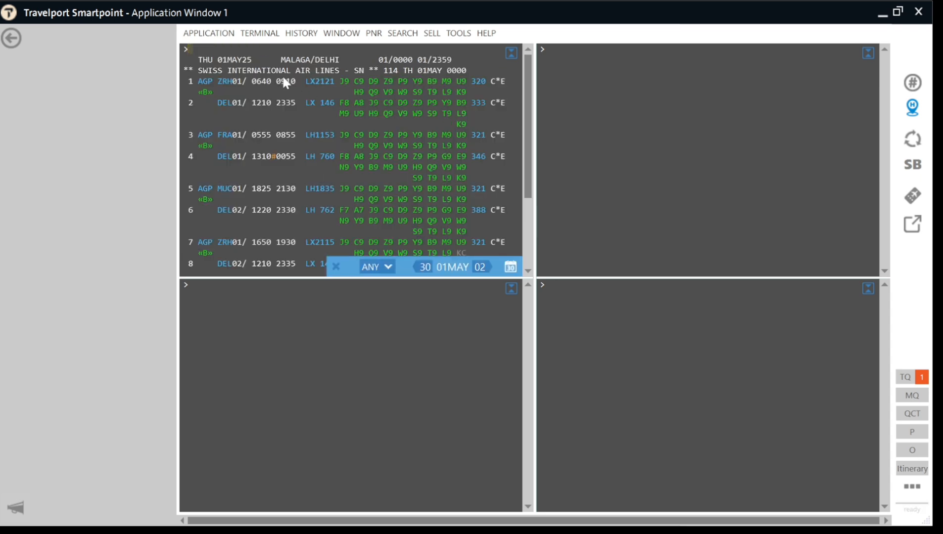
Verify the return flights against the e-mail, book K class on LX 2121 and LX 146, and redisplay the itinerary with *R.
{"action": "key", "text": "alt+Tab"}
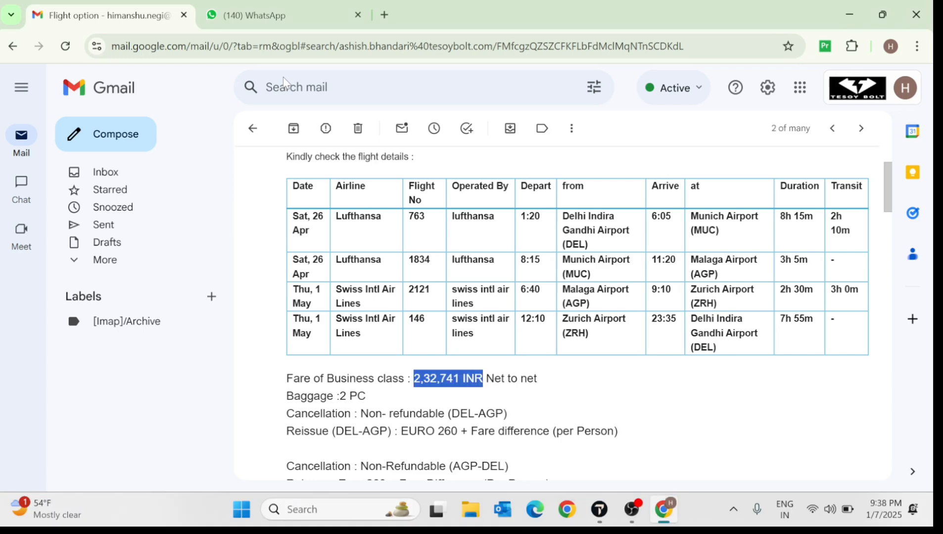
{"action": "key", "text": "alt+Tab"}
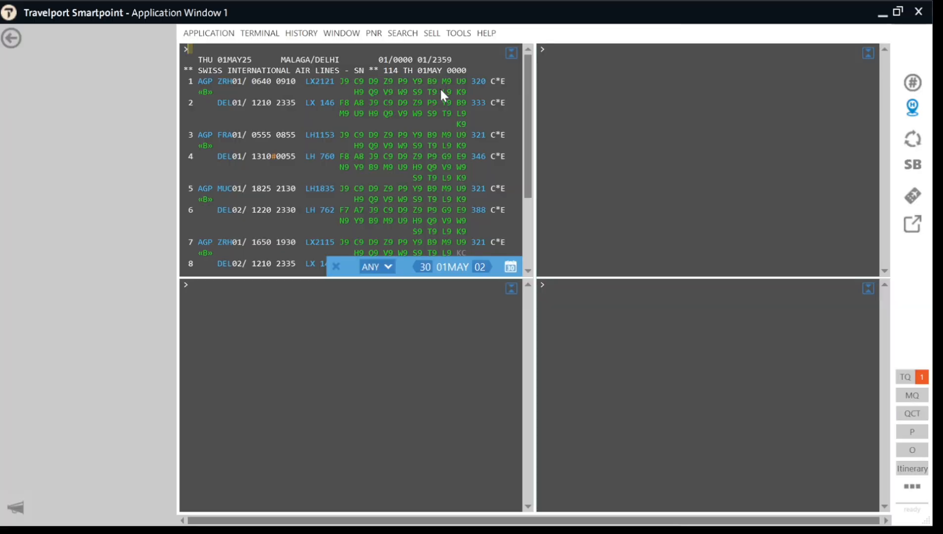
{"action": "left_click", "coordinate": [460, 92]}
{"action": "left_click", "coordinate": [459, 122]}
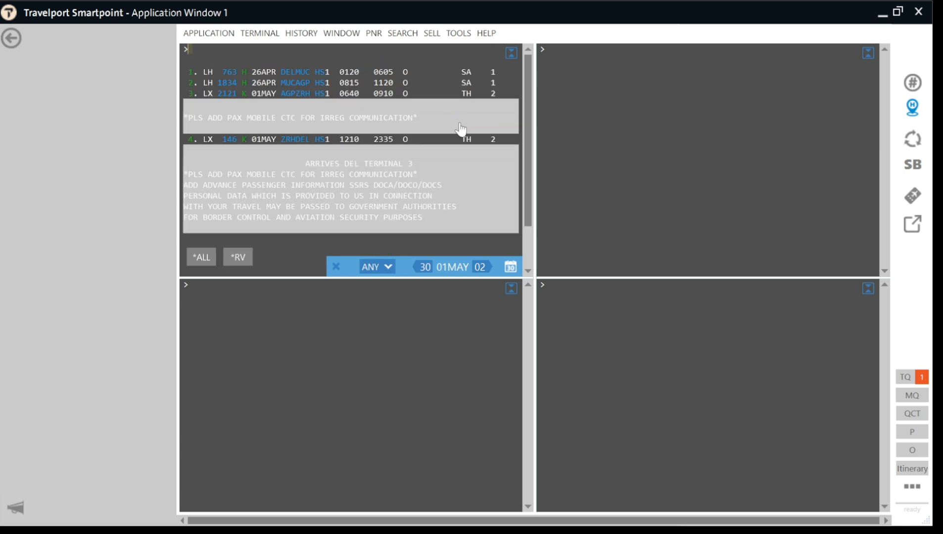
{"action": "type", "text": "*R"}
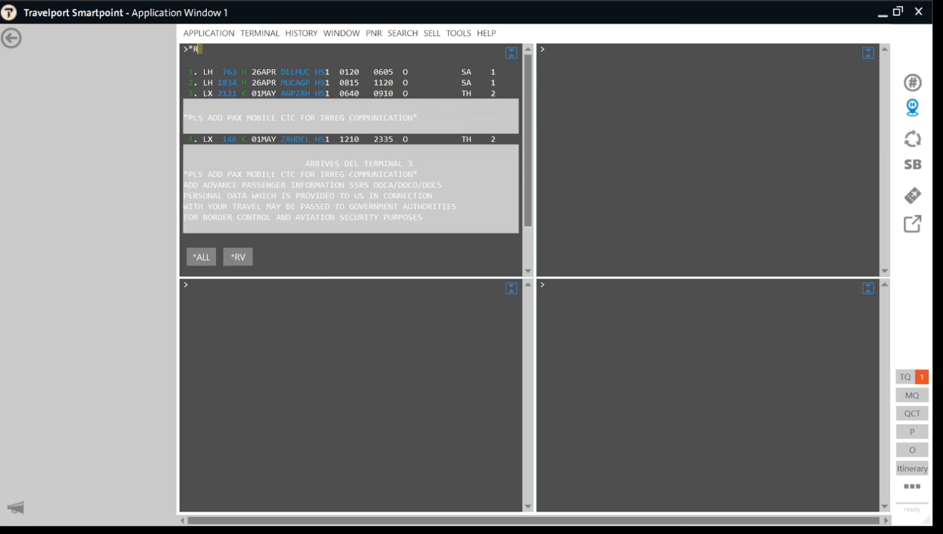
{"action": "key", "text": "Return"}
Request the lowest business cabin fare for the itinerary with FQBB++-BUSNS in the second terminal window.
{"action": "left_click", "coordinate": [593, 60]}
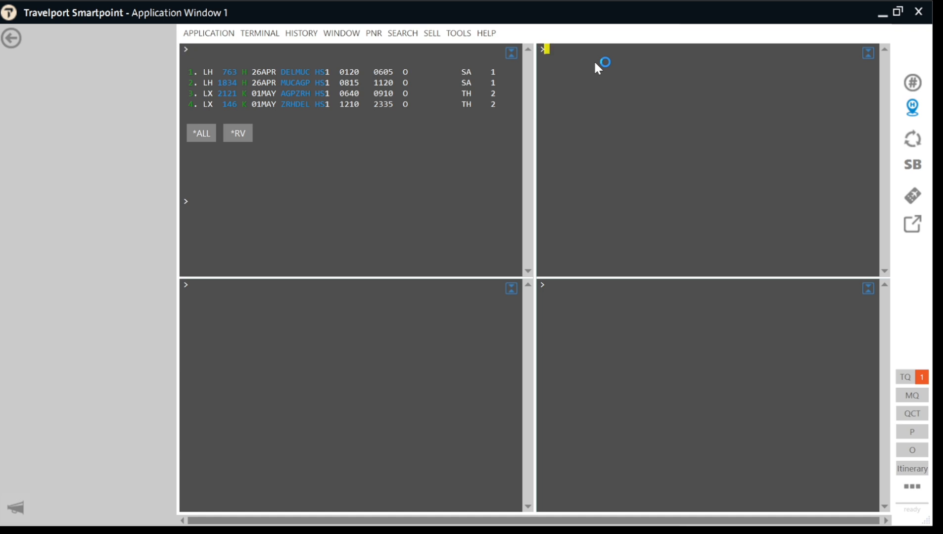
{"action": "type", "text": "FQBB++-N"}
{"action": "key", "text": "BackSpace"}
{"action": "type", "text": "BUSNS"}
{"action": "key", "text": "Return"}
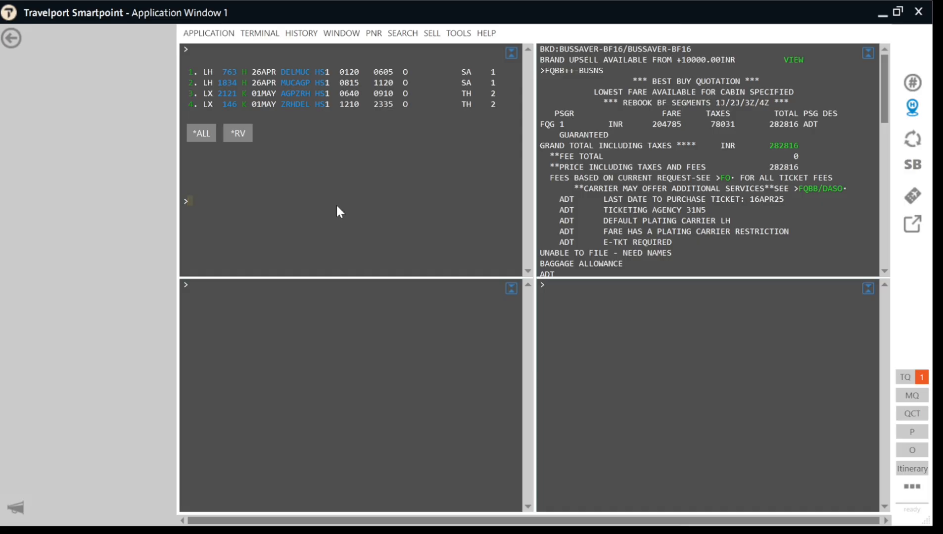
Rebook segments 1 and 2 of the itinerary into J class with @1.2/J.
{"action": "type", "text": "*"}
{"action": "key", "text": "BackSpace"}
{"action": "type", "text": "@1.2/J"}
{"action": "key", "text": "Return"}
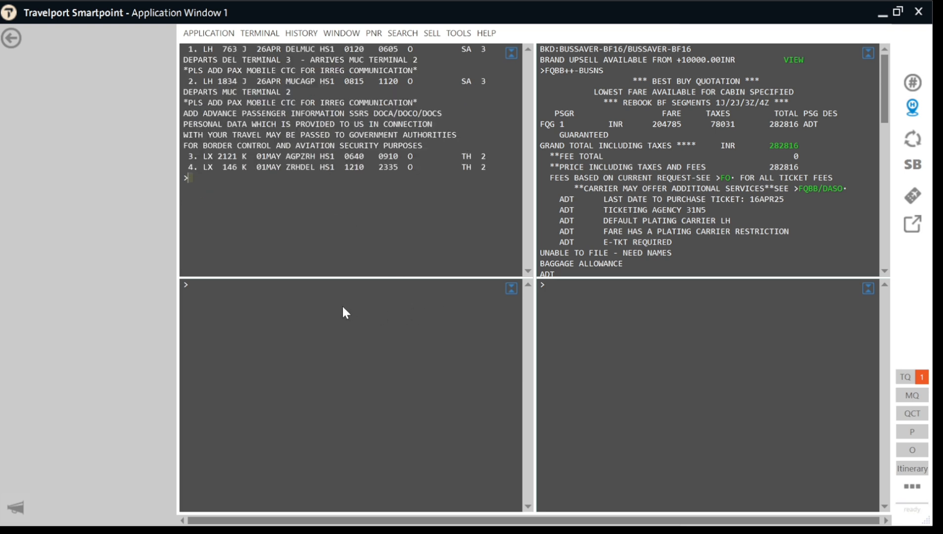
Rebook segments 3 and 4 into Z class with @3.4/Z in the third terminal window.
{"action": "left_click", "coordinate": [340, 305]}
{"action": "type", "text": "@3.4/Z"}
{"action": "key", "text": "Return"}
Clear all terminal windows and redisplay the rebooked itinerary with *R.
{"action": "left_click", "coordinate": [226, 182]}
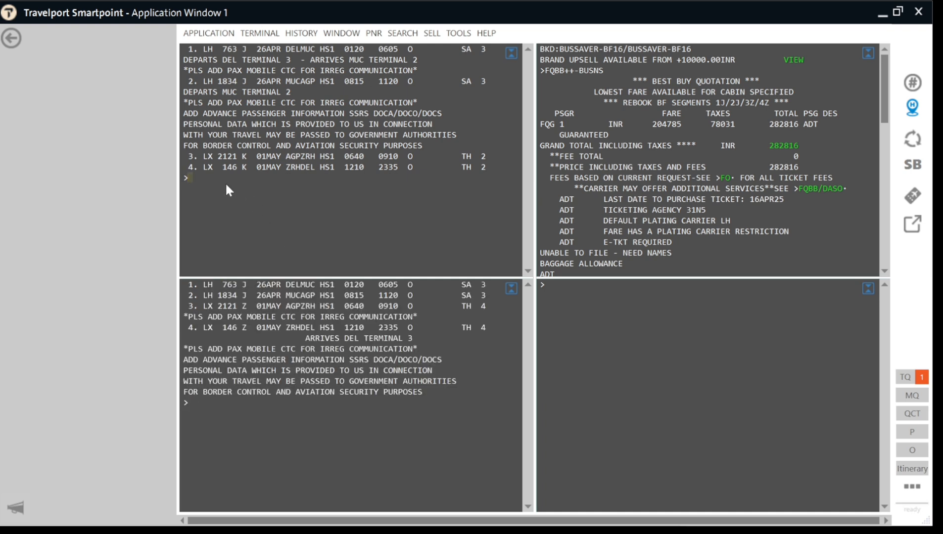
{"action": "key", "text": "Pause"}
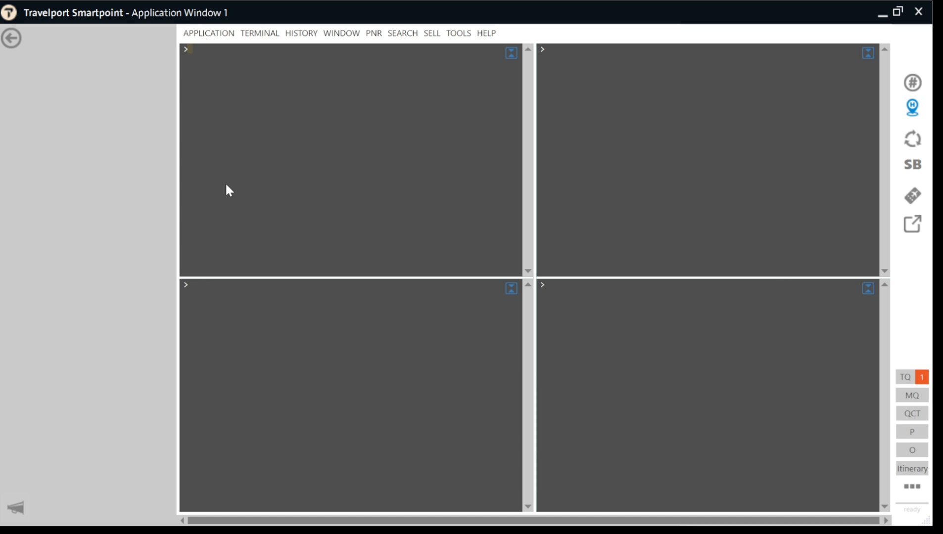
{"action": "type", "text": "*R"}
{"action": "key", "text": "Return"}
Request a fare quote for the rebooked J and Z class itinerary in the second terminal window.
{"action": "left_click", "coordinate": [593, 57]}
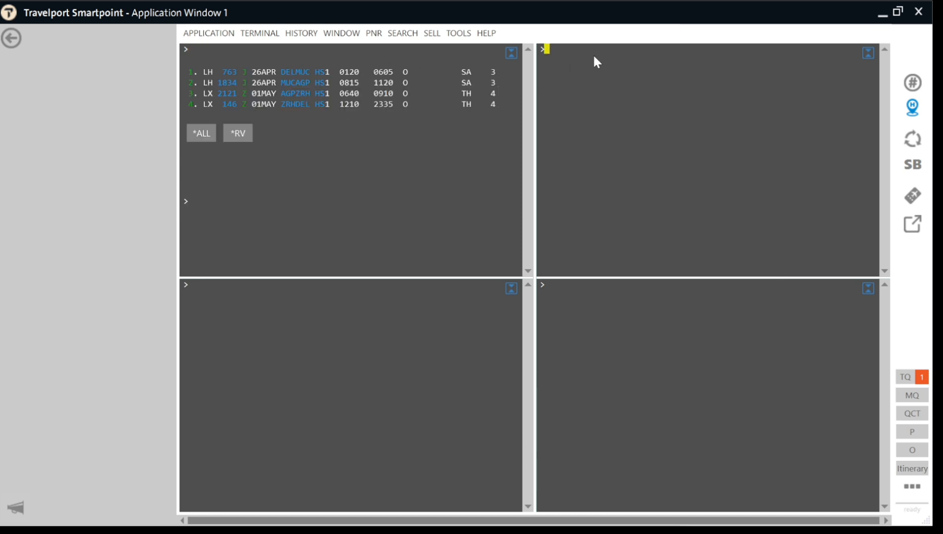
{"action": "type", "text": "@1.2/J"}
{"action": "key", "text": "alt+Up"}
{"action": "key", "text": "Return"}
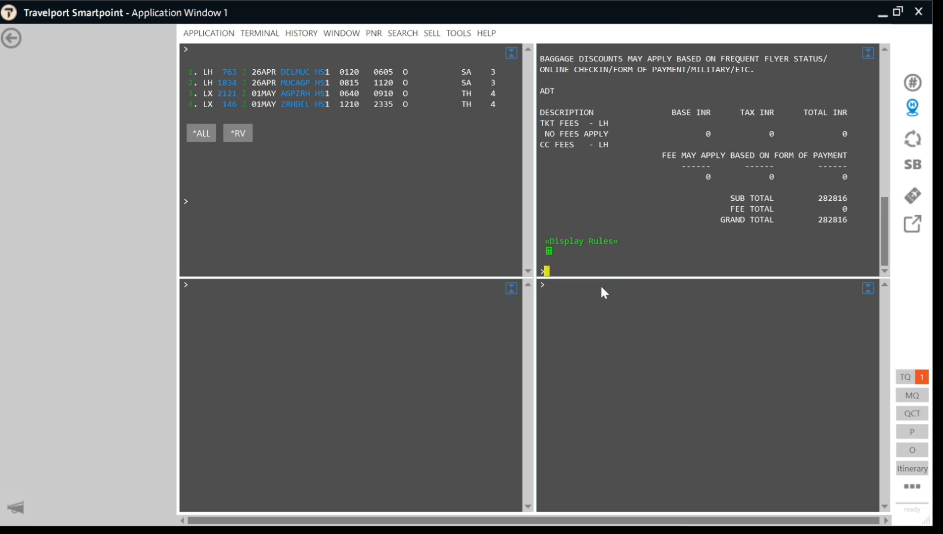
List the quote's fare components with FQN and display the penalties rule for the DEL-AGP fare with FN1/16.
{"action": "type", "text": "FQN"}
{"action": "key", "text": "Return"}
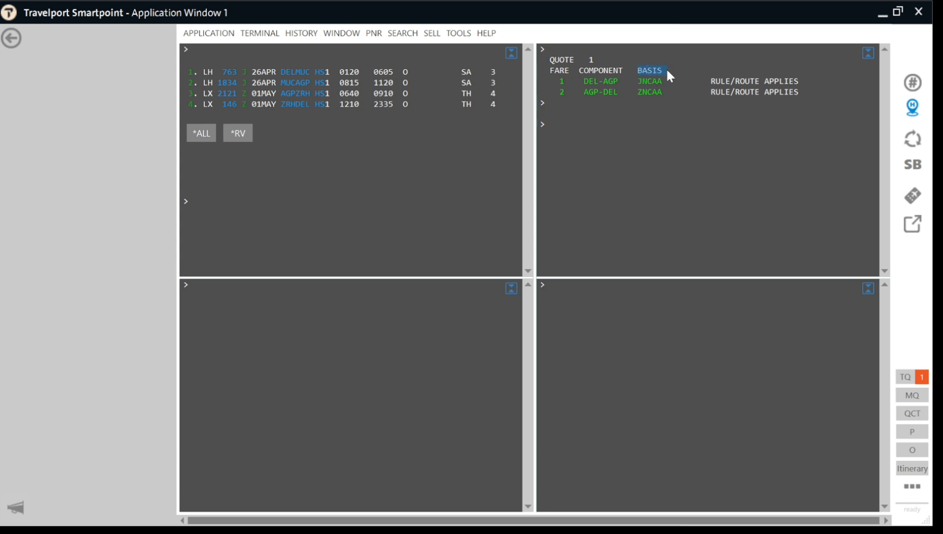
{"action": "left_click", "coordinate": [631, 96]}
{"action": "left_click", "coordinate": [639, 147]}
{"action": "type", "text": "FN1/16"}
{"action": "key", "text": "Return"}
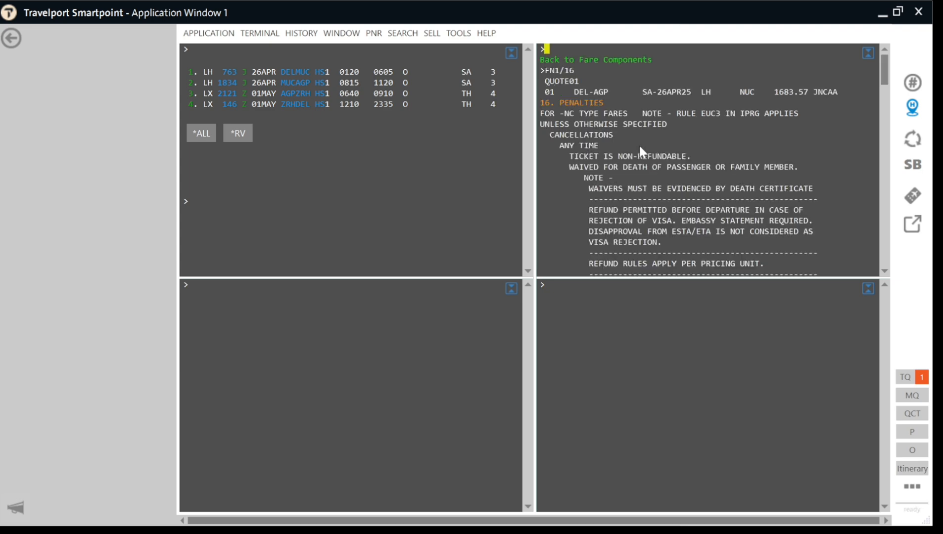
Examine the cancellation and change penalties of the DEL-AGP fare.
{"action": "left_click_drag", "start_coordinate": [569, 156], "coordinate": [692, 160]}
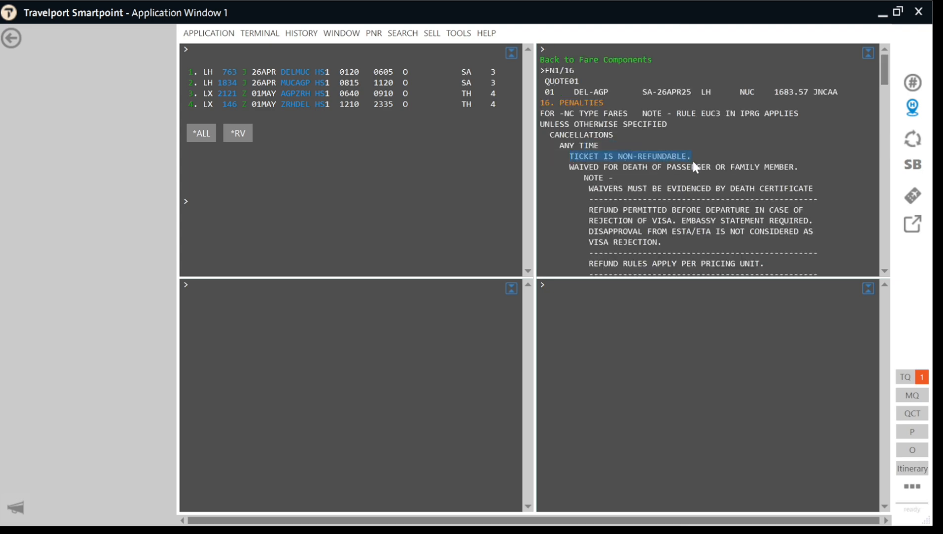
{"action": "scroll", "coordinate": [692, 167], "scroll_direction": "down", "scroll_amount": 10}
{"action": "scroll", "coordinate": [693, 163], "scroll_direction": "down", "scroll_amount": 7}
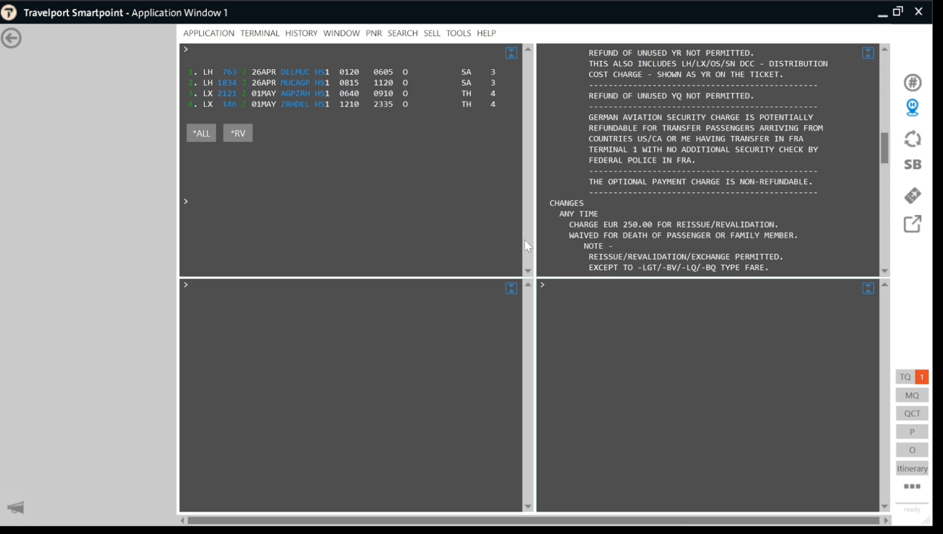
{"action": "left_click", "coordinate": [430, 229]}
{"action": "scroll", "coordinate": [618, 241], "scroll_direction": "up", "scroll_amount": 7}
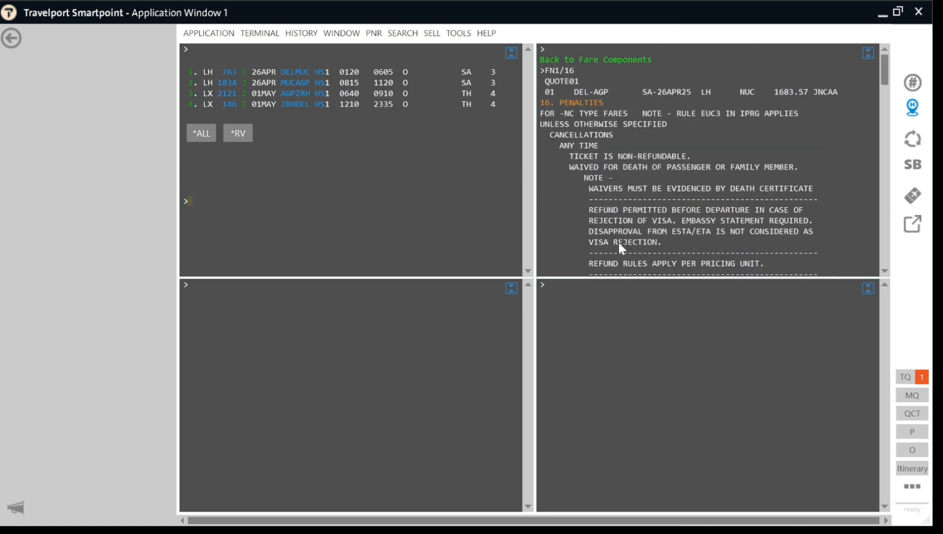
Return to the fare components and display the penalties rule for the AGP-DEL fare with FN2/16.
{"action": "left_click", "coordinate": [582, 61]}
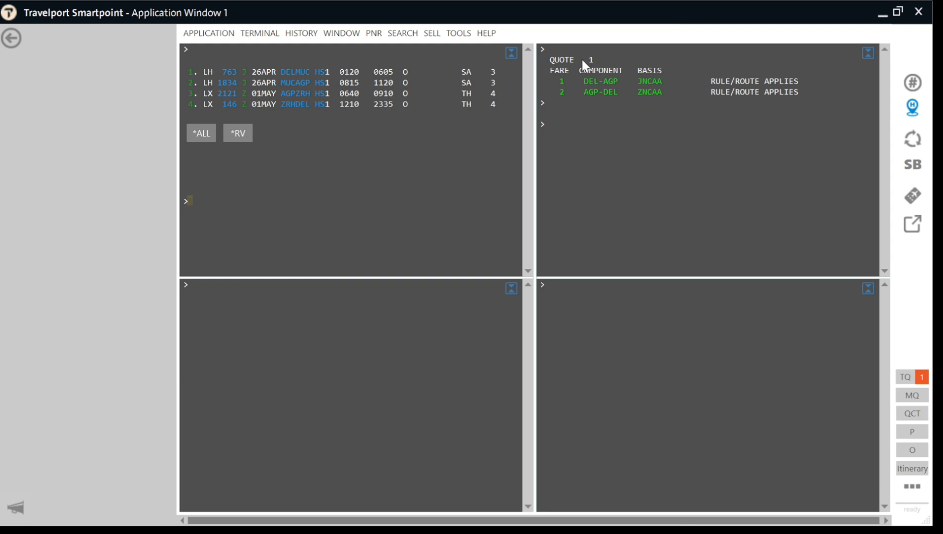
{"action": "left_click", "coordinate": [583, 131]}
{"action": "type", "text": "FN2/16"}
{"action": "key", "text": "Return"}
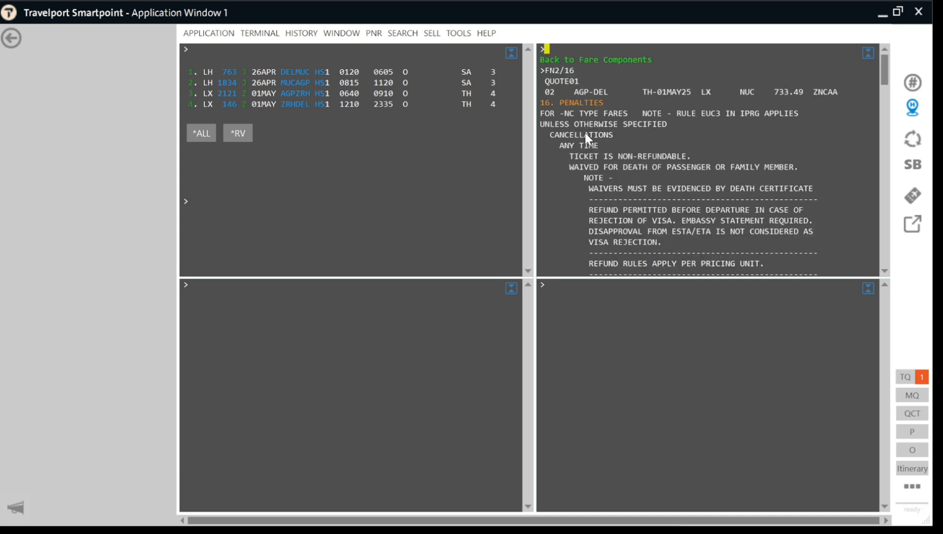
Examine the AGP-DEL fare's cancellation terms and highlight its reissue charge.
{"action": "left_click_drag", "start_coordinate": [569, 155], "coordinate": [687, 154]}
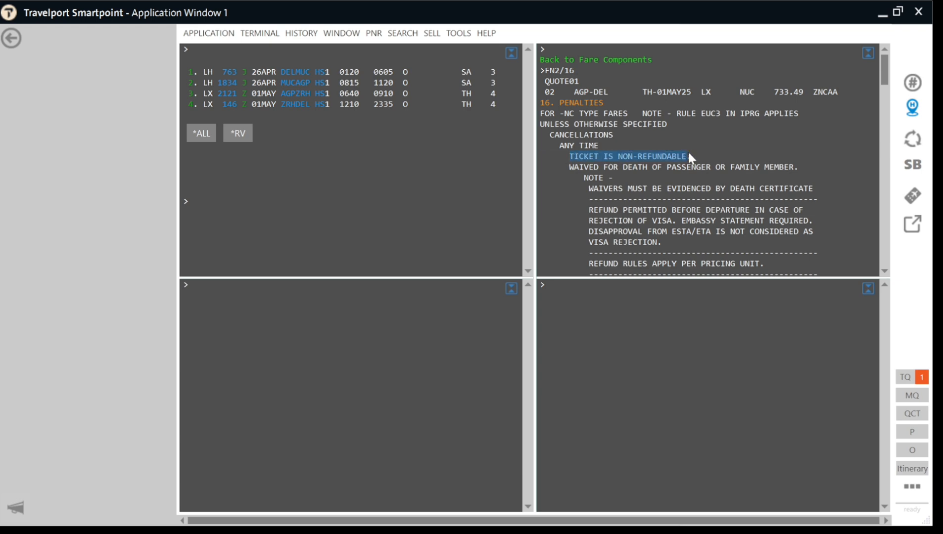
{"action": "scroll", "coordinate": [688, 155], "scroll_direction": "down", "scroll_amount": 5}
{"action": "scroll", "coordinate": [687, 156], "scroll_direction": "down", "scroll_amount": 5}
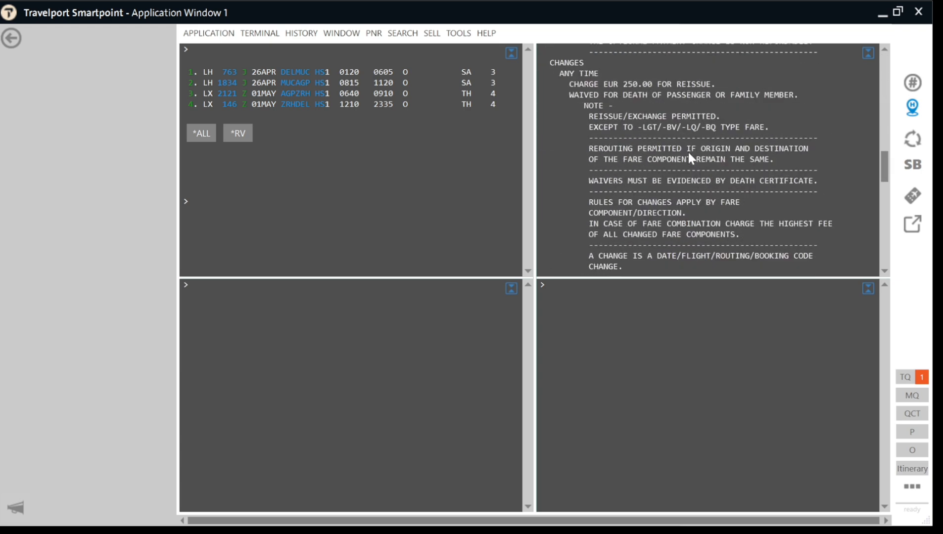
{"action": "left_click_drag", "start_coordinate": [565, 85], "coordinate": [670, 84]}
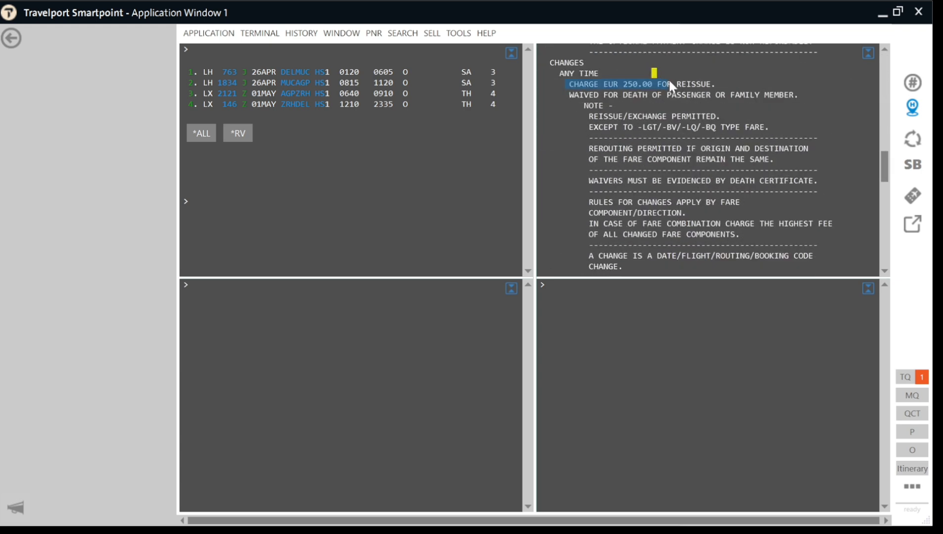
Return to the fare components and redisplay the business class best buy quotation with FQBB++-BUSNS.
{"action": "scroll", "coordinate": [703, 84], "scroll_direction": "up", "scroll_amount": 10}
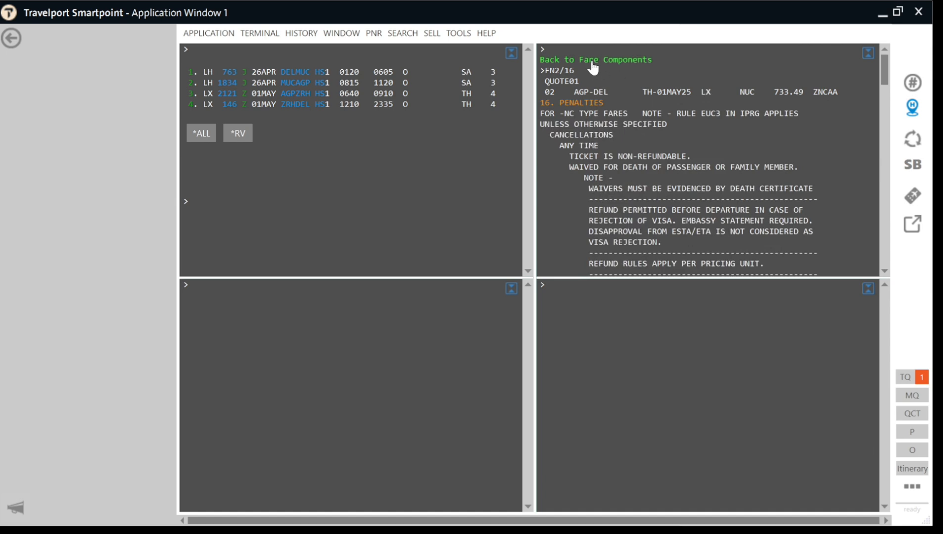
{"action": "left_click", "coordinate": [593, 60]}
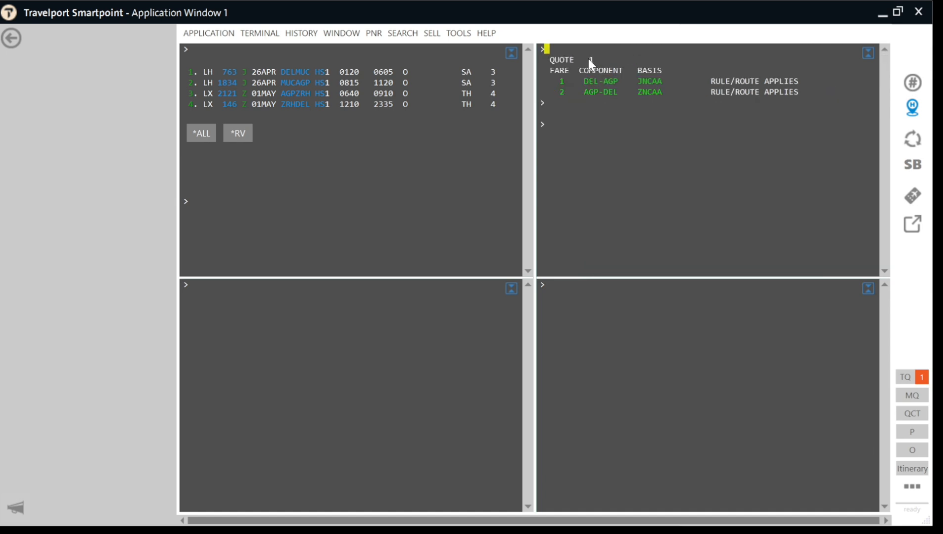
{"action": "key", "text": "Up"}
{"action": "key", "text": "Up"}
{"action": "key", "text": "Up"}
{"action": "key", "text": "Up"}
{"action": "key", "text": "Return"}
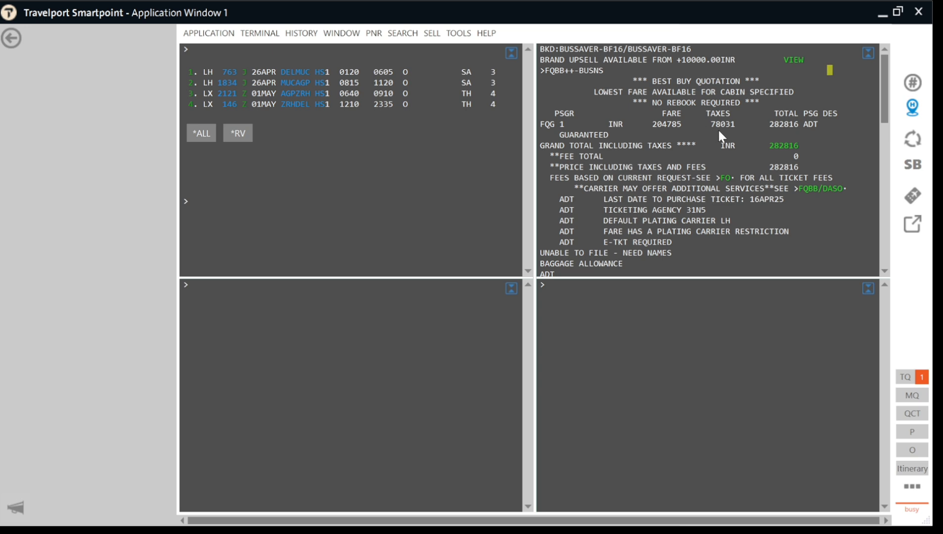
Price the itinerary with FQ/PE50 in an empty terminal pane, keeping the best buy quotation on display.
{"action": "left_click", "coordinate": [313, 298]}
{"action": "left_click", "coordinate": [259, 219]}
{"action": "type", "text": "FQ/PE50"}
{"action": "left_click", "coordinate": [223, 284]}
{"action": "type", "text": "FQ/P"}
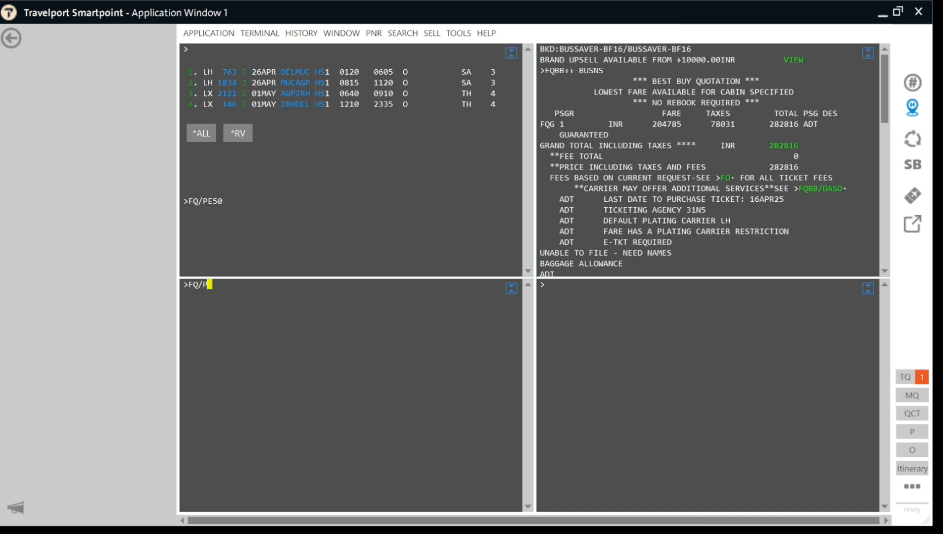
{"action": "type", "text": "E50"}
{"action": "key", "text": "Return"}
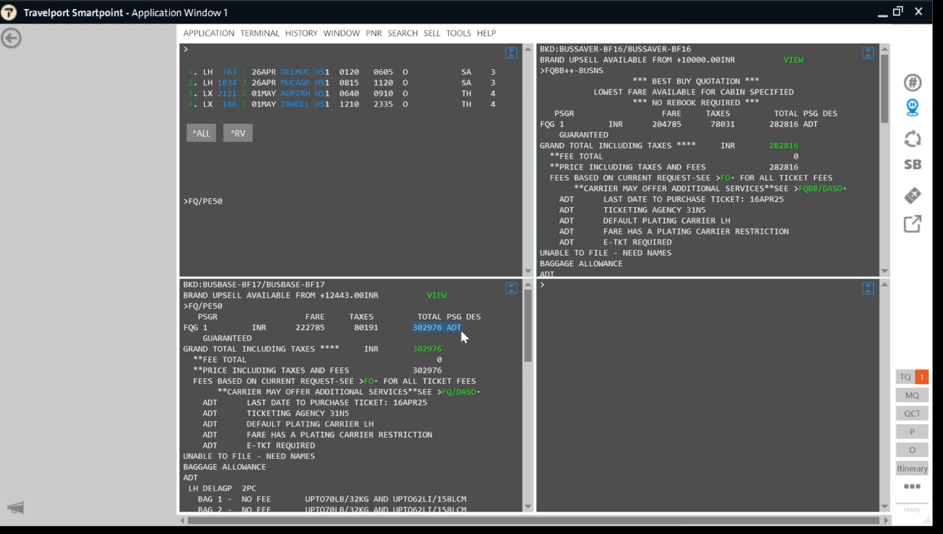
Compare the grand total of the best buy quotation with the total of the FQ/PE50 quote.
{"action": "scroll", "coordinate": [608, 191], "scroll_direction": "down", "scroll_amount": 10}
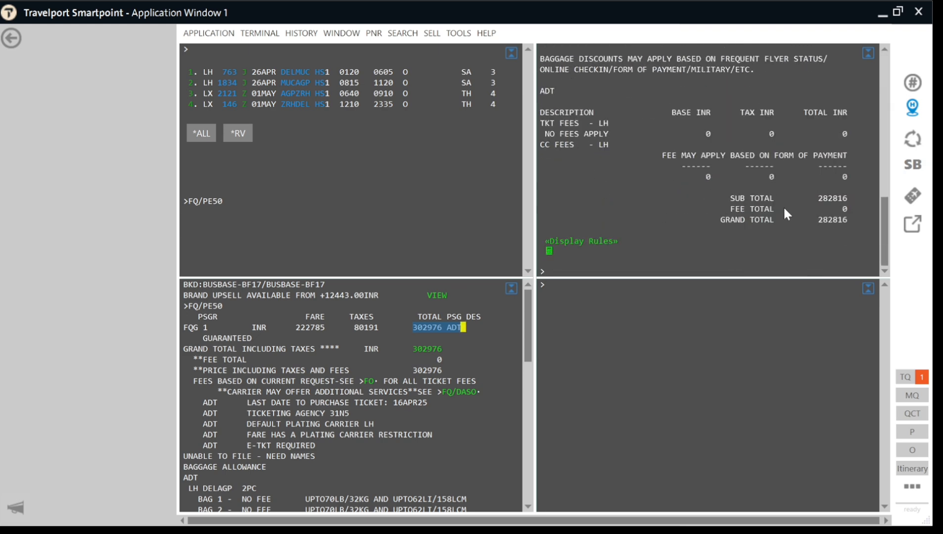
{"action": "left_click_drag", "start_coordinate": [809, 221], "coordinate": [851, 223]}
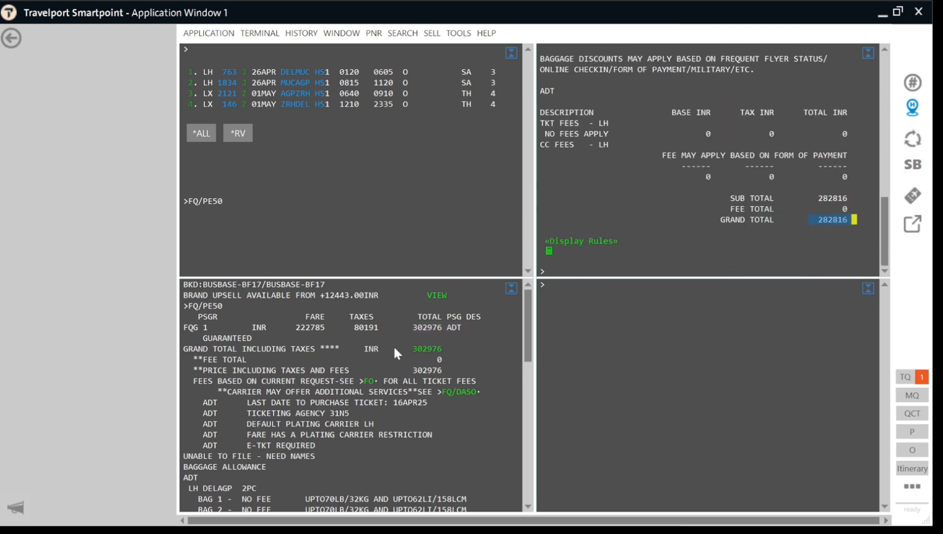
{"action": "left_click_drag", "start_coordinate": [409, 327], "coordinate": [433, 328]}
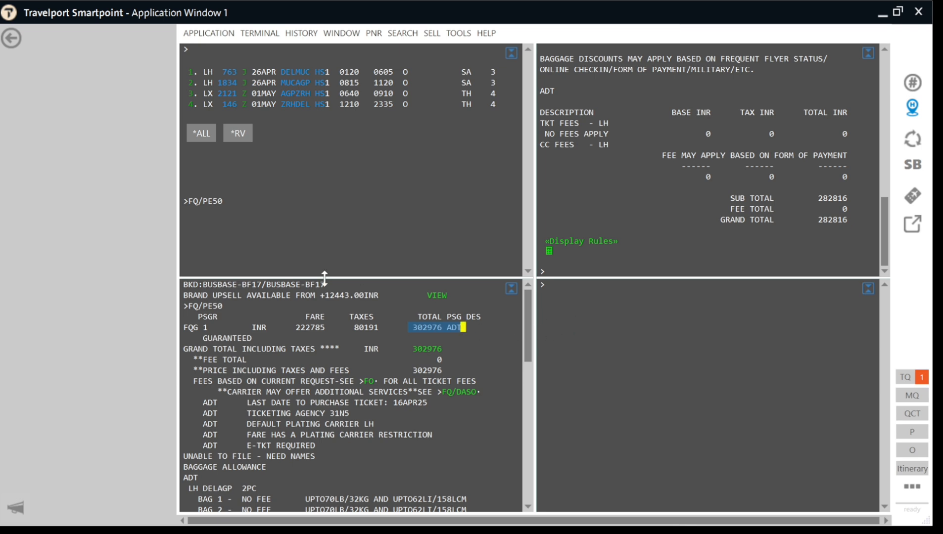
{"action": "left_click", "coordinate": [297, 212]}
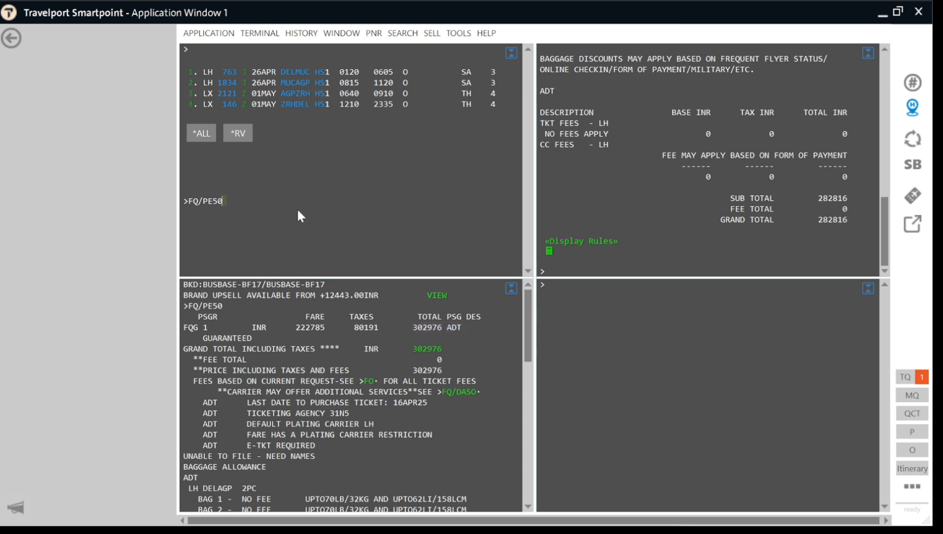
List the FQ/PE50 quote's fare components with FQN in another empty pane and display the DEL-AGP penalties rule with FN1/16.
{"action": "left_click", "coordinate": [551, 283]}
{"action": "type", "text": "FQN"}
{"action": "key", "text": "Return"}
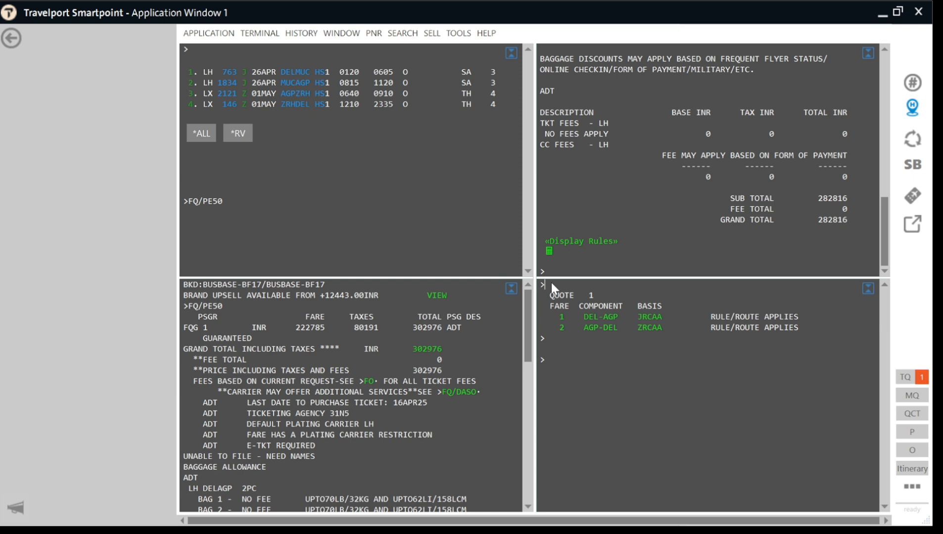
{"action": "type", "text": "FN1/16"}
{"action": "key", "text": "Return"}
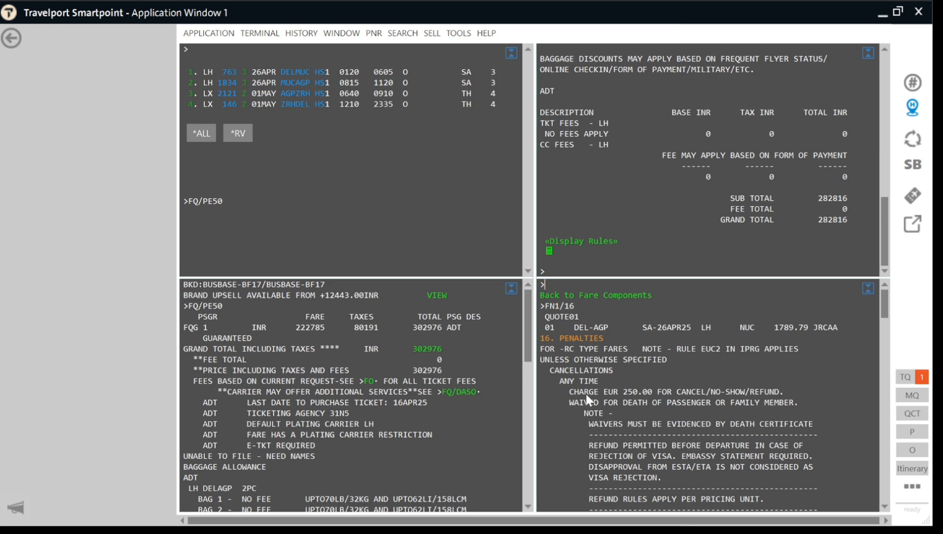
Examine the DEL-AGP JRCAA fare's penalties, highlighting its cancellation and reissue charge lines.
{"action": "left_click", "coordinate": [565, 394]}
{"action": "left_click_drag", "start_coordinate": [567, 393], "coordinate": [774, 389]}
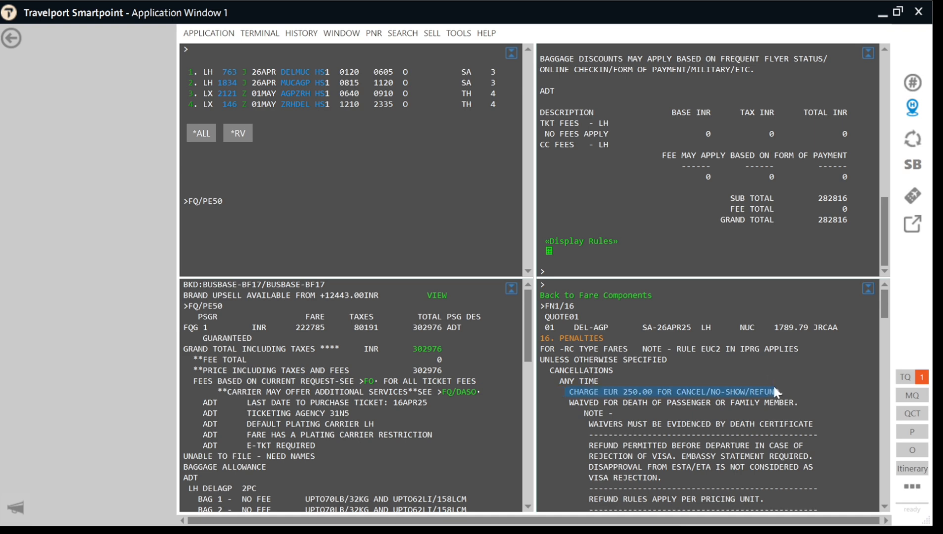
{"action": "scroll", "coordinate": [704, 406], "scroll_direction": "down", "scroll_amount": 15}
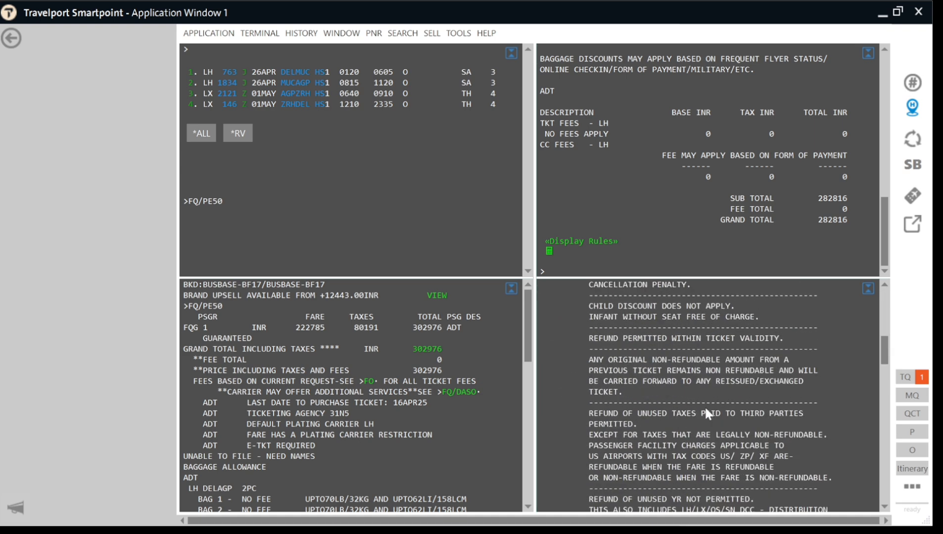
{"action": "scroll", "coordinate": [704, 405], "scroll_direction": "up", "scroll_amount": 14}
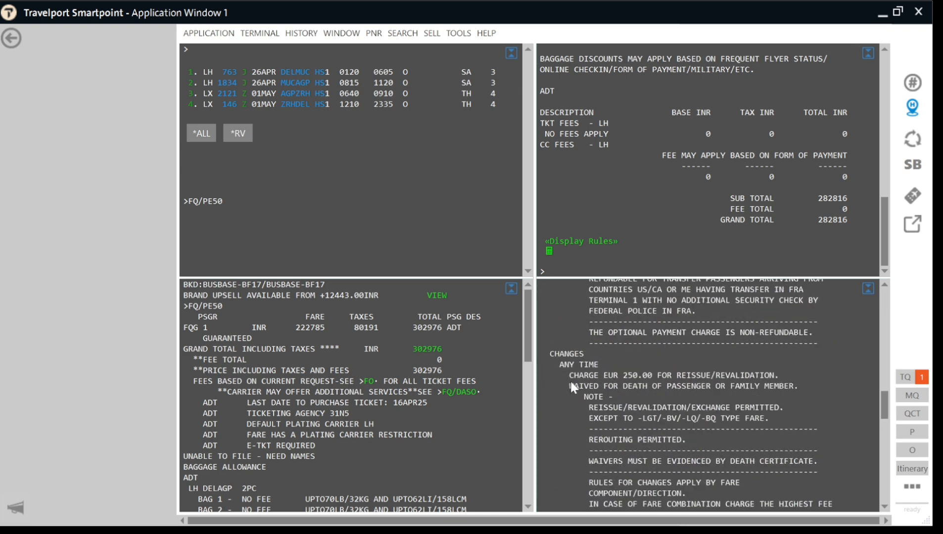
{"action": "left_click_drag", "start_coordinate": [563, 375], "coordinate": [750, 375]}
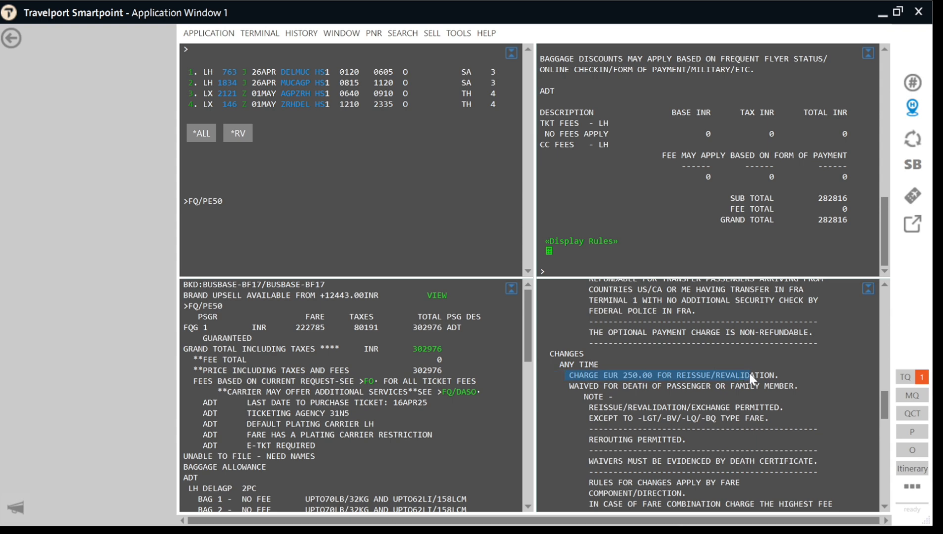
{"action": "scroll", "coordinate": [749, 373], "scroll_direction": "up", "scroll_amount": 10}
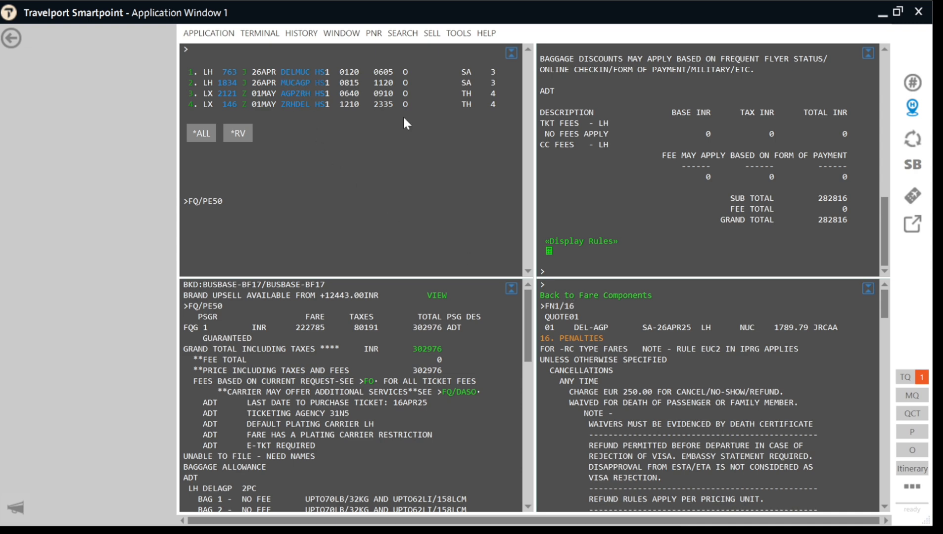
Go back to the FQ/PE50 quote's fare components and display the AGP-DEL penalties rule with FN2/16.
{"action": "left_click", "coordinate": [597, 296]}
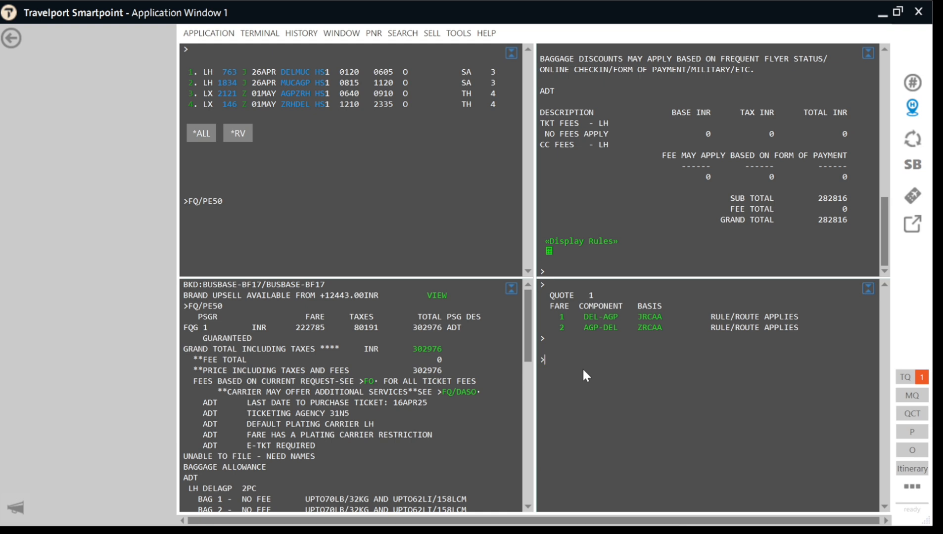
{"action": "type", "text": "FN2/16"}
{"action": "key", "text": "Return"}
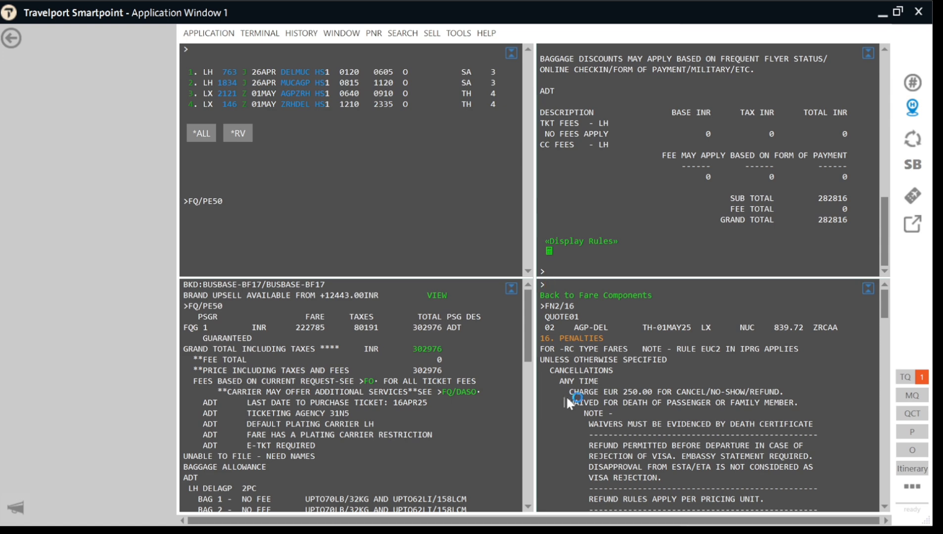
Examine the AGP-DEL ZRCAA fare's cancellation charge, reissue charge and change conditions through the end of the rule.
{"action": "left_click_drag", "start_coordinate": [567, 398], "coordinate": [662, 396]}
{"action": "scroll", "coordinate": [661, 393], "scroll_direction": "down", "scroll_amount": 15}
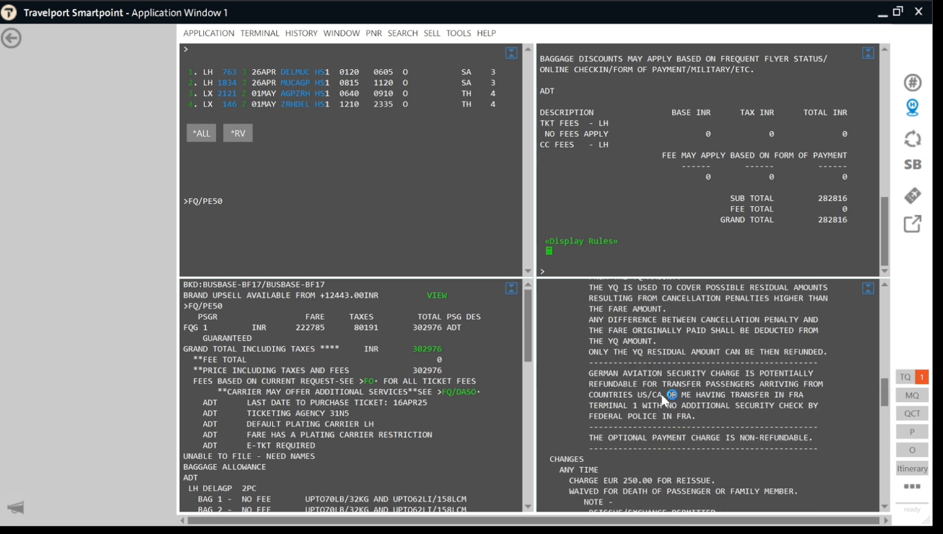
{"action": "left_click_drag", "start_coordinate": [570, 311], "coordinate": [680, 299]}
{"action": "scroll", "coordinate": [648, 346], "scroll_direction": "down", "scroll_amount": 3}
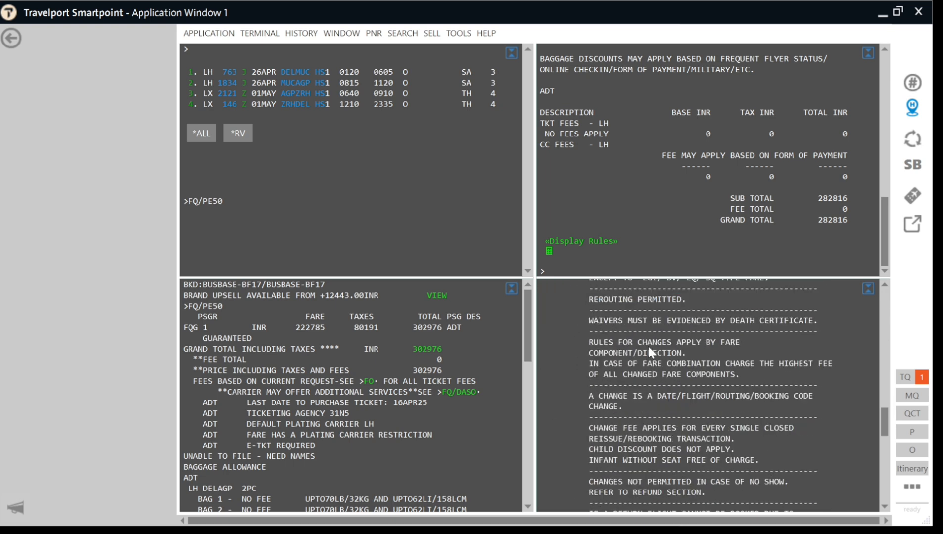
{"action": "scroll", "coordinate": [648, 349], "scroll_direction": "down", "scroll_amount": 4}
{"action": "scroll", "coordinate": [647, 347], "scroll_direction": "down", "scroll_amount": 8}
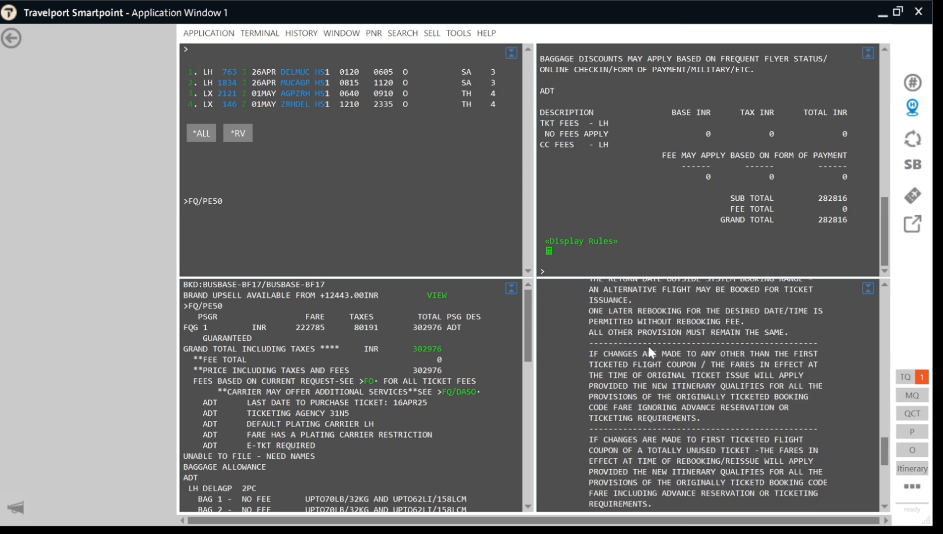
{"action": "scroll", "coordinate": [646, 344], "scroll_direction": "down", "scroll_amount": 5}
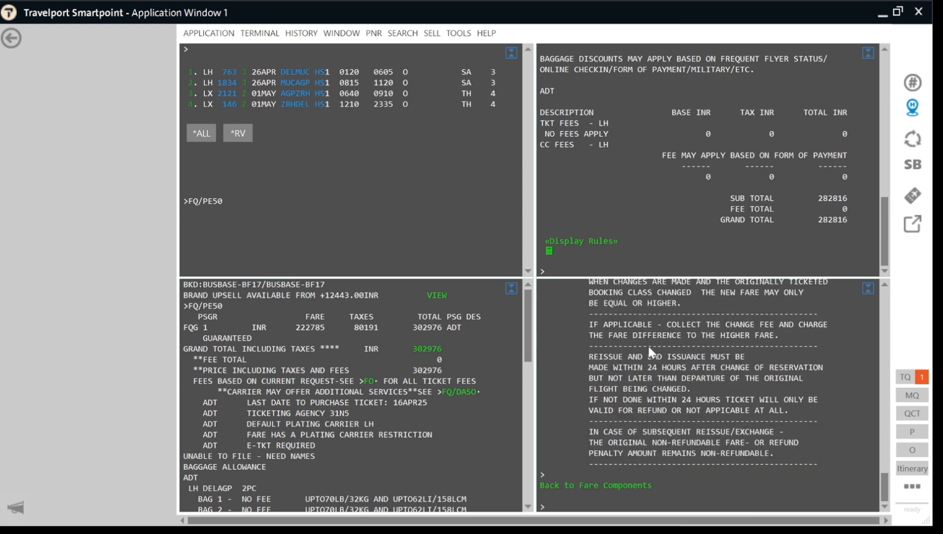
{"action": "scroll", "coordinate": [647, 345], "scroll_direction": "up", "scroll_amount": 6}
{"action": "right_click", "coordinate": [647, 347]}
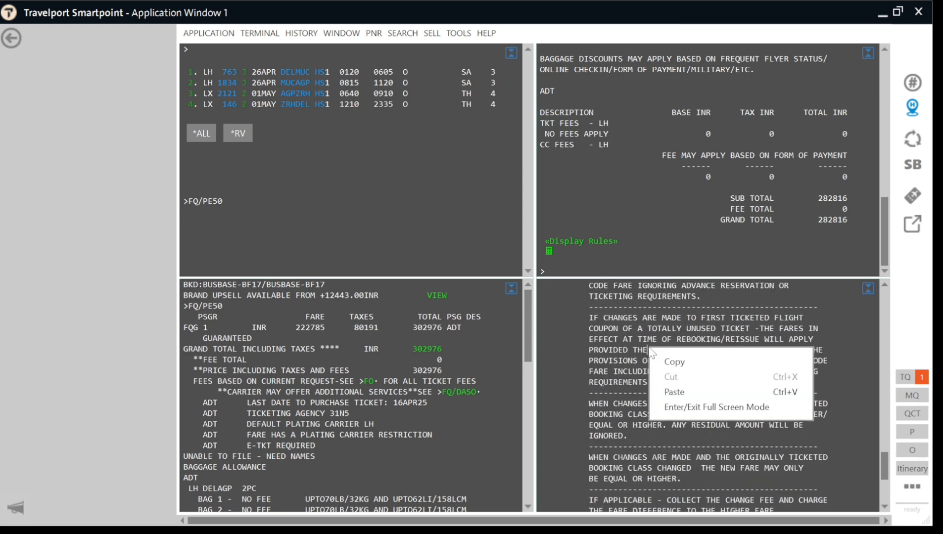
{"action": "left_click", "coordinate": [619, 348]}
Highlight the no-show clause in the AGP-DEL change rules and review the remaining refund conditions.
{"action": "scroll", "coordinate": [619, 347], "scroll_direction": "up", "scroll_amount": 7}
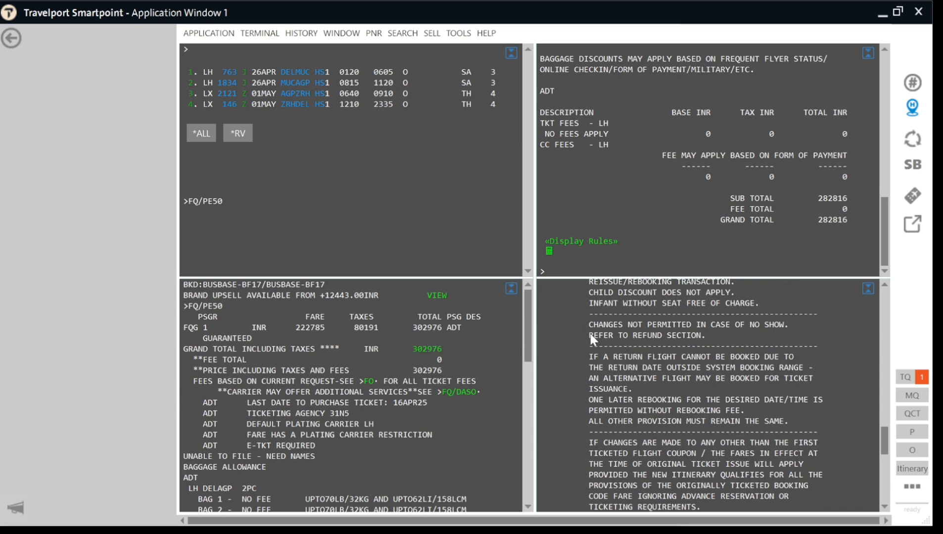
{"action": "left_click_drag", "start_coordinate": [588, 326], "coordinate": [719, 334]}
{"action": "left_click_drag", "start_coordinate": [884, 439], "coordinate": [857, 483]}
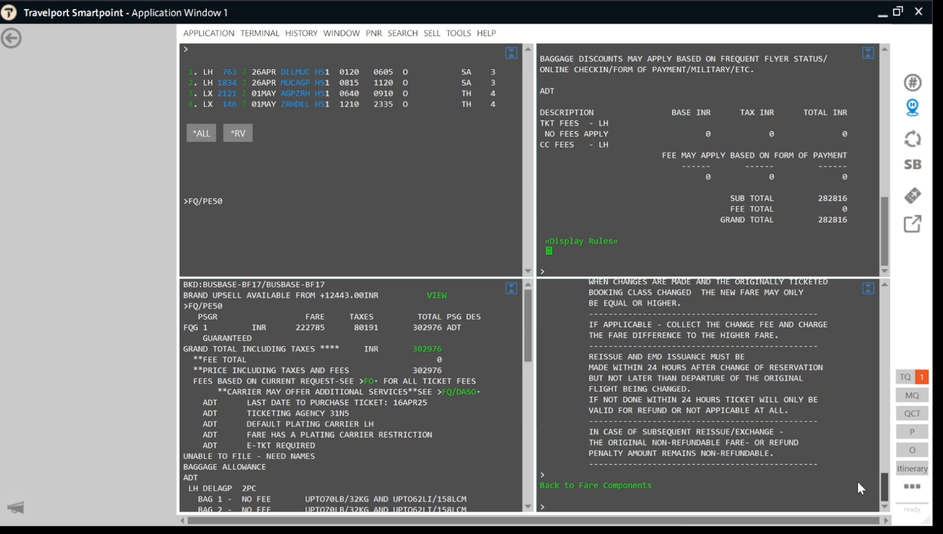
{"action": "left_click_drag", "start_coordinate": [857, 480], "coordinate": [678, 378]}
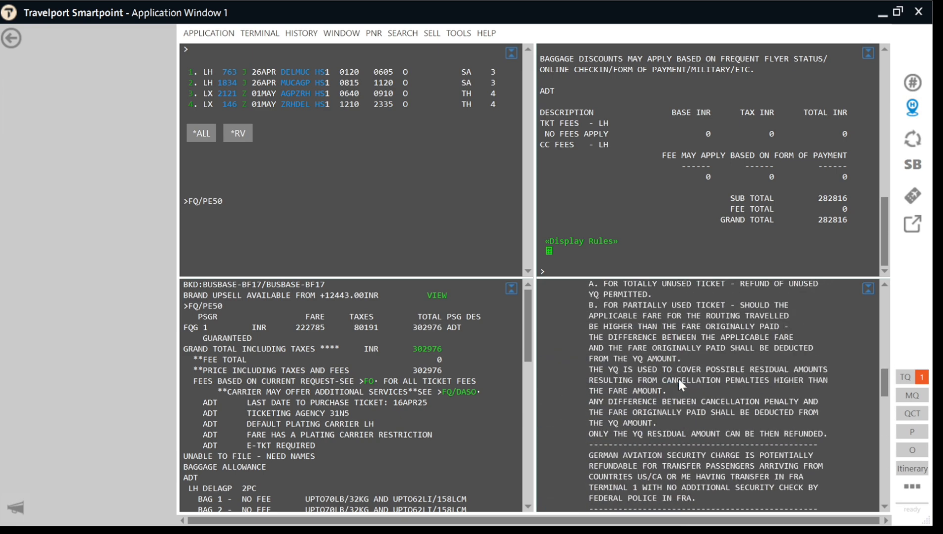
{"action": "scroll", "coordinate": [678, 378], "scroll_direction": "up", "scroll_amount": 10}
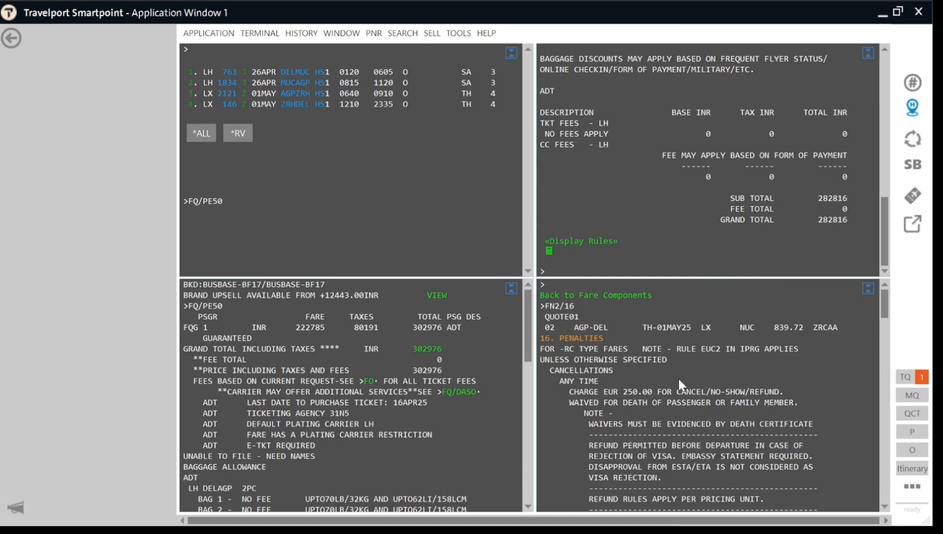
Review the FQBB++-BUSNS quotation again from its fare and taxes to its grand total.
{"action": "left_click", "coordinate": [267, 202]}
{"action": "scroll", "coordinate": [732, 120], "scroll_direction": "up", "scroll_amount": 10}
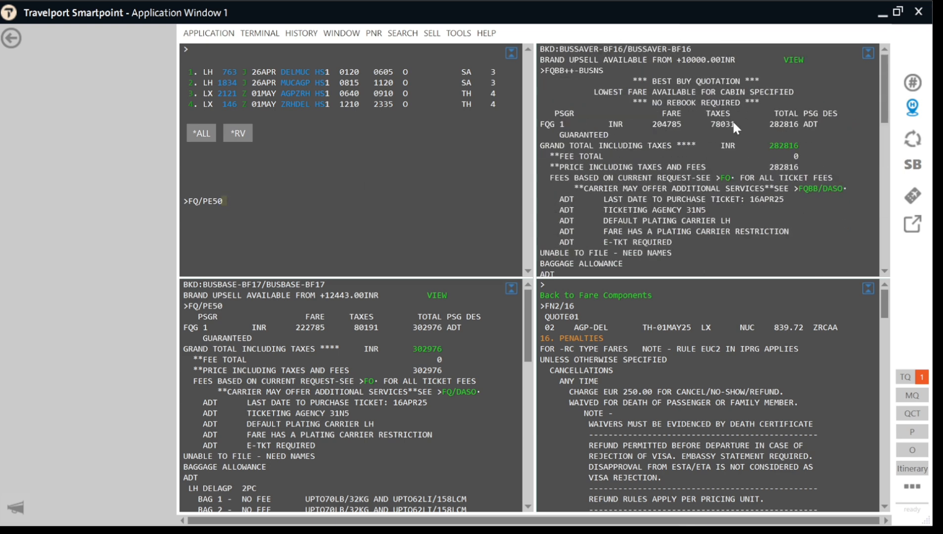
{"action": "scroll", "coordinate": [625, 164], "scroll_direction": "down", "scroll_amount": 10}
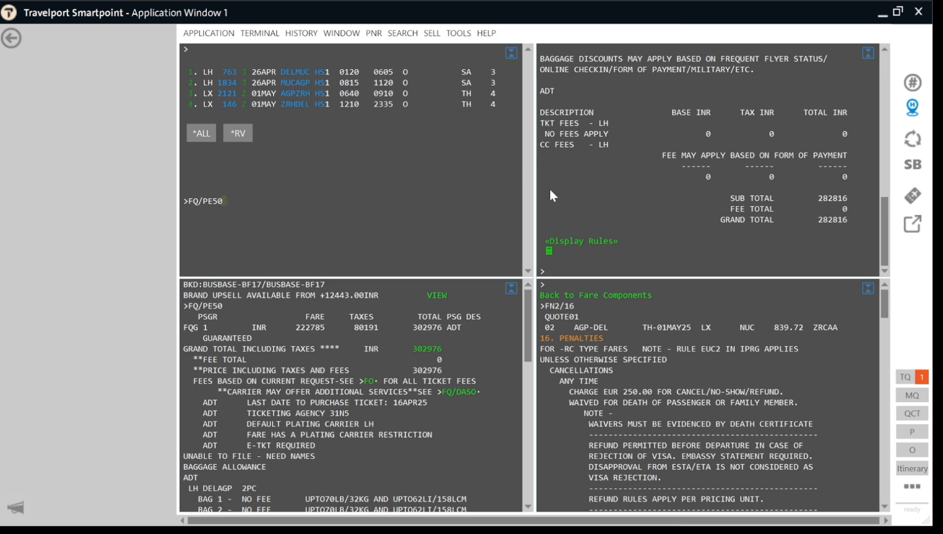
{"action": "scroll", "coordinate": [606, 220], "scroll_direction": "up", "scroll_amount": 10}
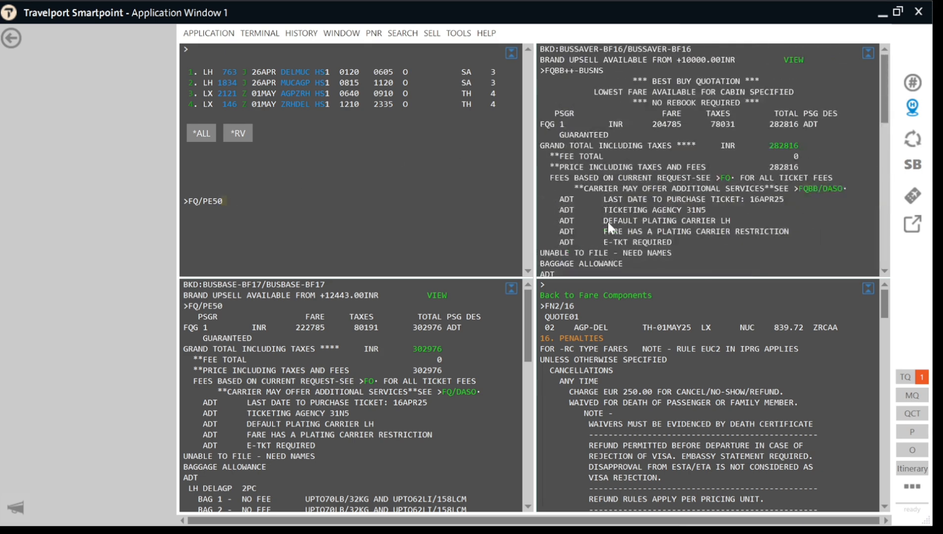
{"action": "left_click", "coordinate": [547, 71]}
{"action": "left_click", "coordinate": [593, 70]}
Switch to the flight option e-mail in Gmail, check its fare, cancellation and reissue terms, and return to Travelport Smartpoint.
{"action": "key", "text": "alt+Tab"}
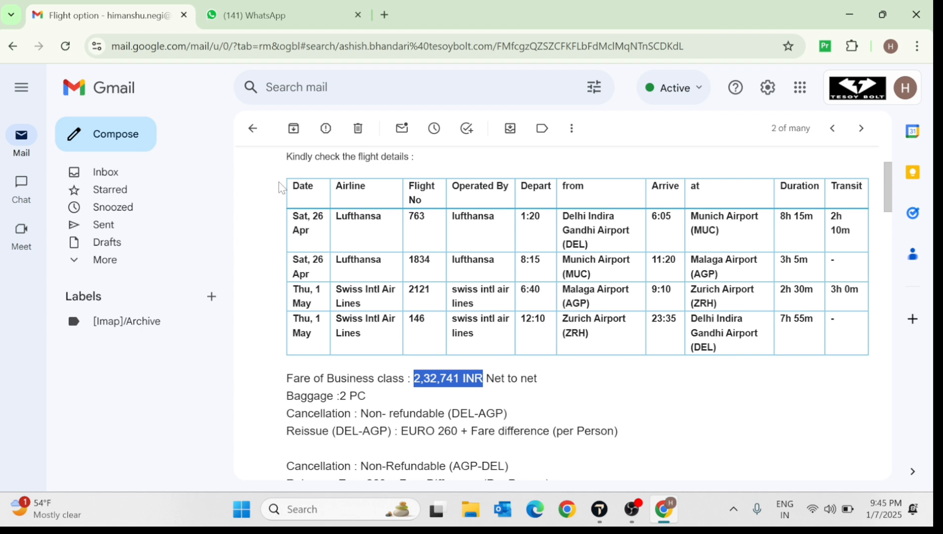
{"action": "scroll", "coordinate": [349, 390], "scroll_direction": "down", "scroll_amount": 1}
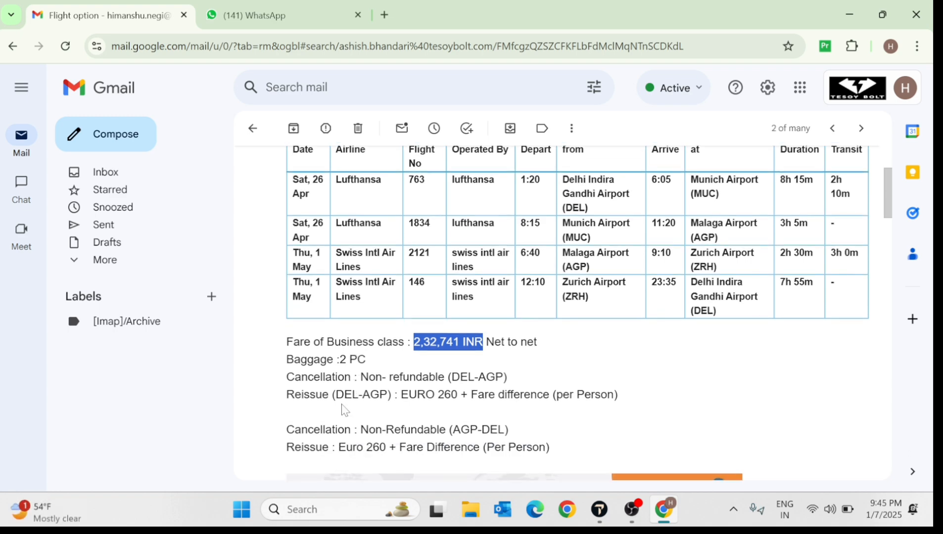
{"action": "key", "text": "alt+Tab"}
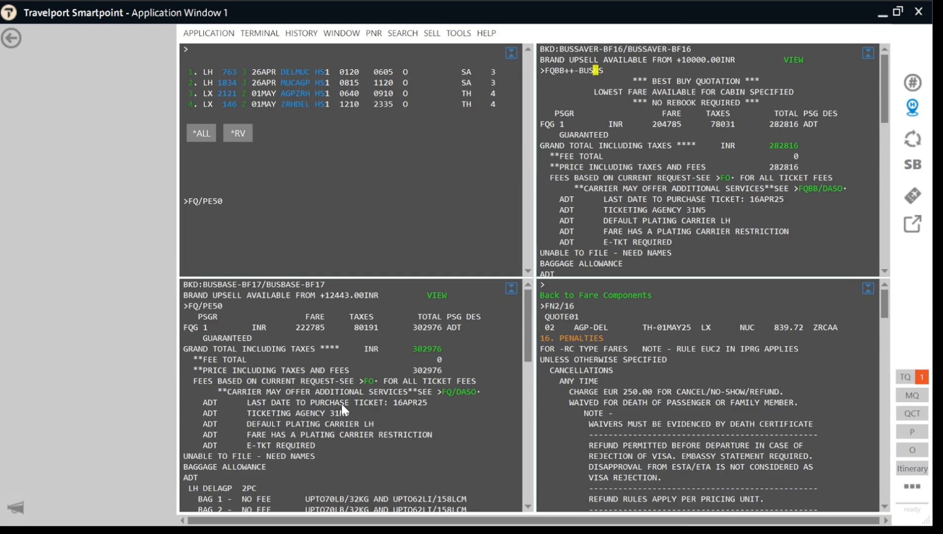